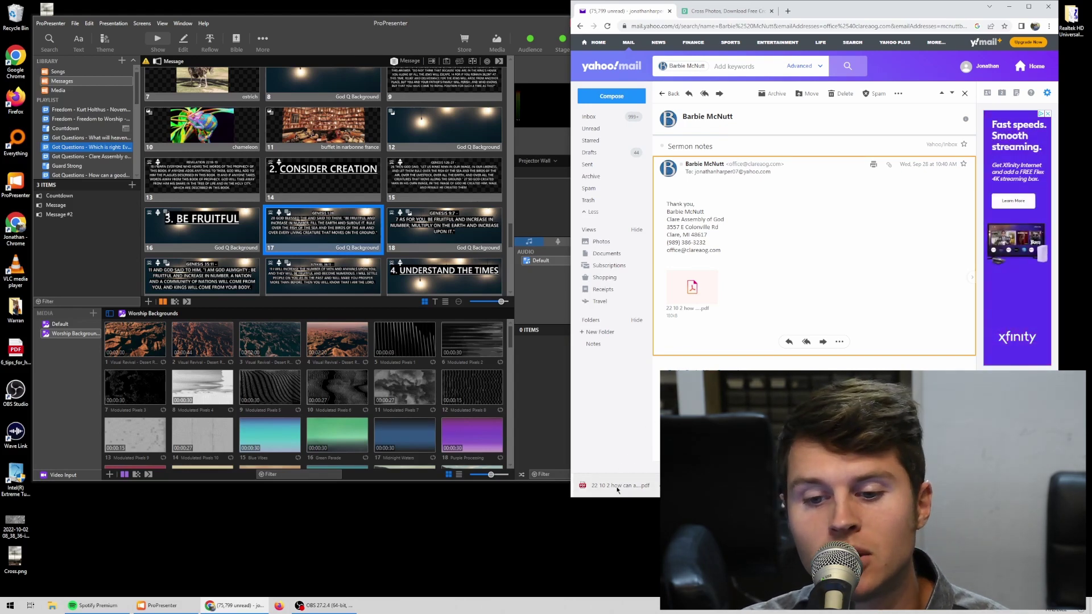
- Open the downloaded sermon notes PDF, and open the "Acknowledge how the church has failed this community" slide for editing in ProPresenter
{"action": "left_click", "coordinate": [617, 486]}
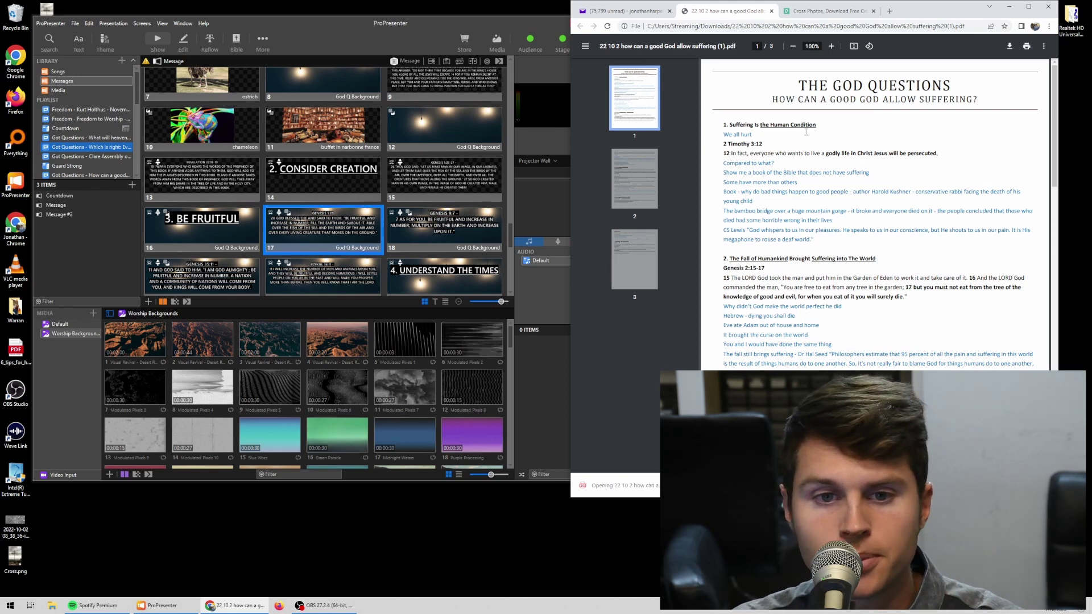
{"action": "left_click", "coordinate": [380, 194]}
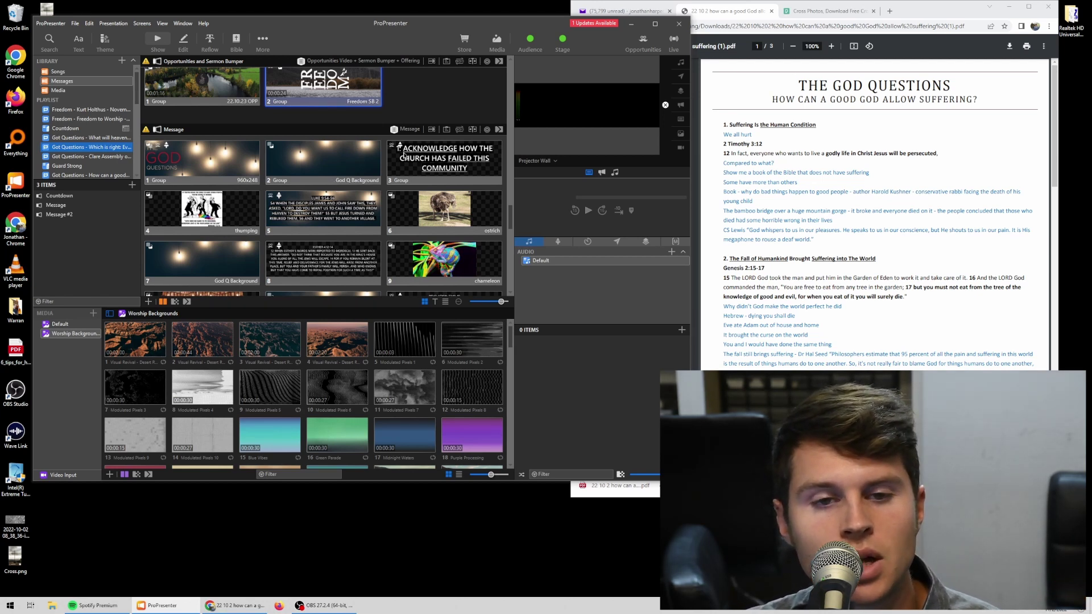
{"action": "right_click", "coordinate": [432, 155]}
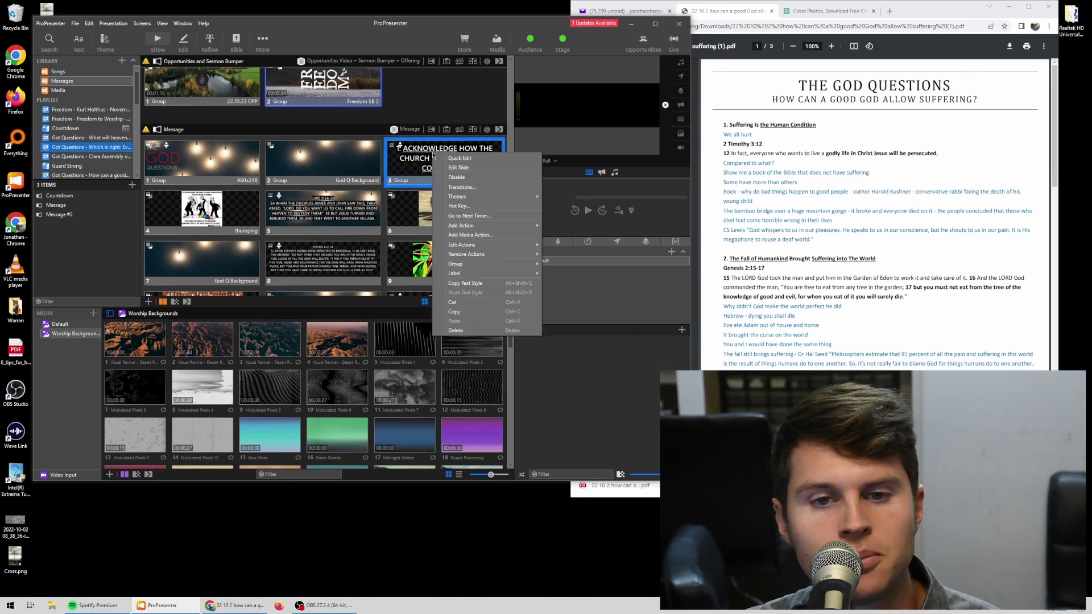
{"action": "left_click", "coordinate": [463, 168]}
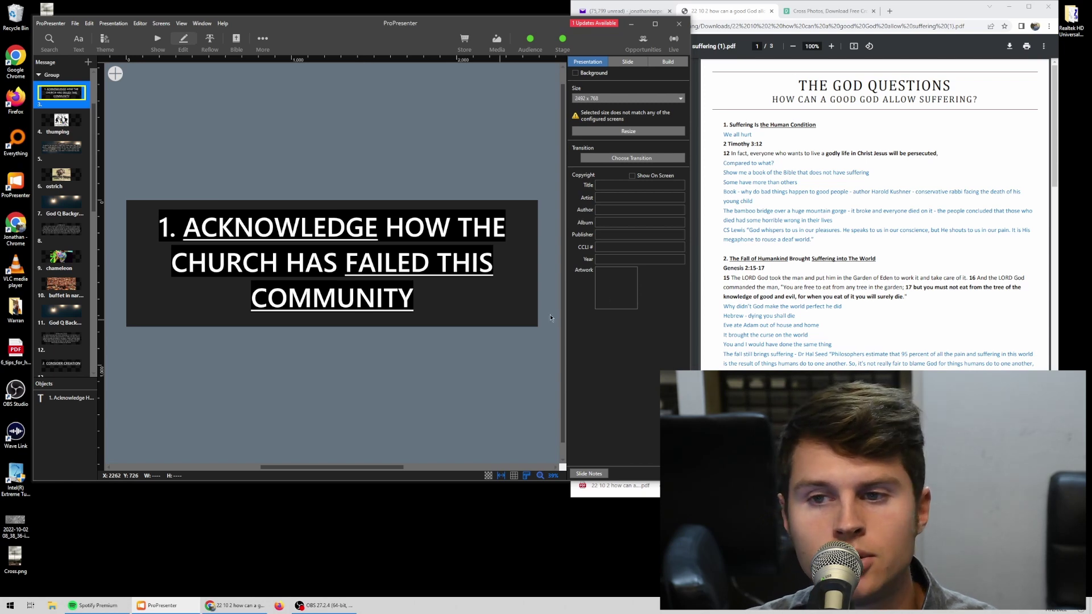
- Copy the heading "1. Suffering Is the Human Condition" from the sermon notes PDF in the browser
{"action": "left_click", "coordinate": [794, 169]}
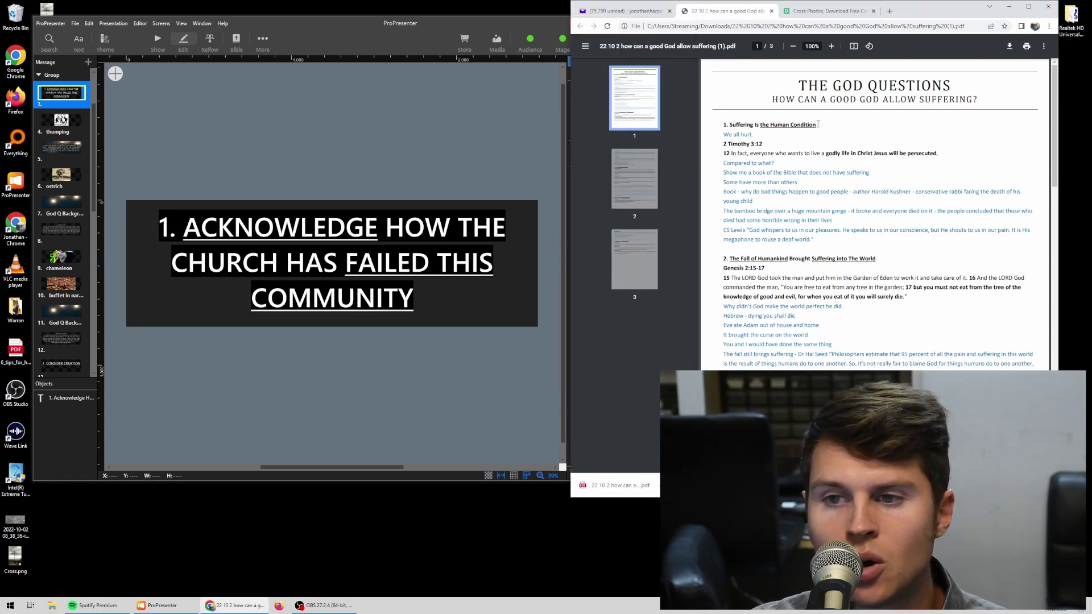
{"action": "left_click_drag", "start_coordinate": [816, 123], "coordinate": [722, 126]}
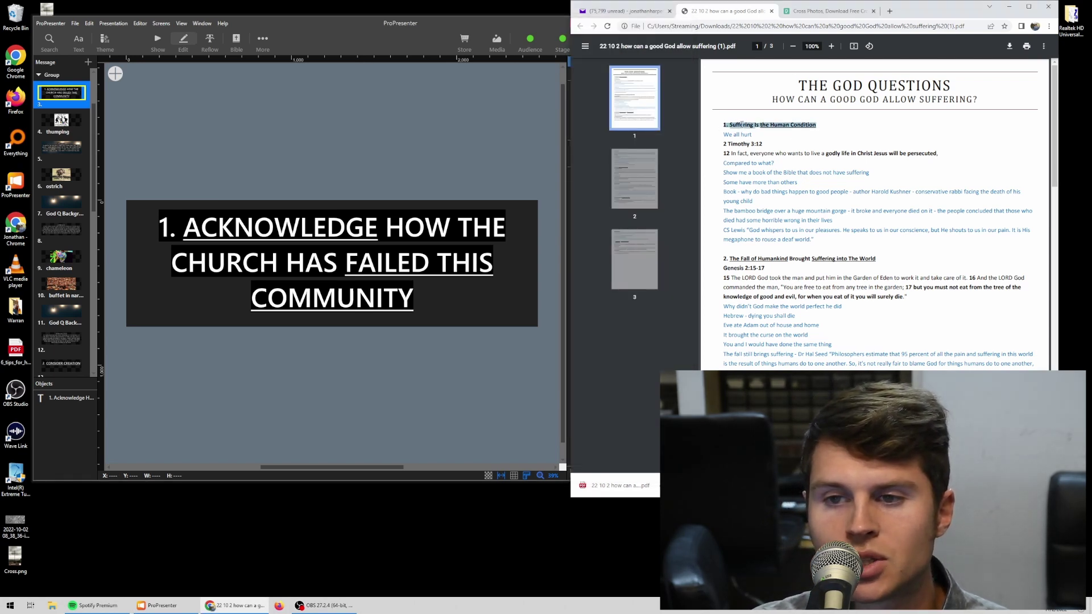
{"action": "right_click", "coordinate": [741, 124]}
{"action": "left_click", "coordinate": [754, 134]}
{"action": "scroll", "coordinate": [759, 170], "scroll_direction": "down", "scroll_amount": 1}
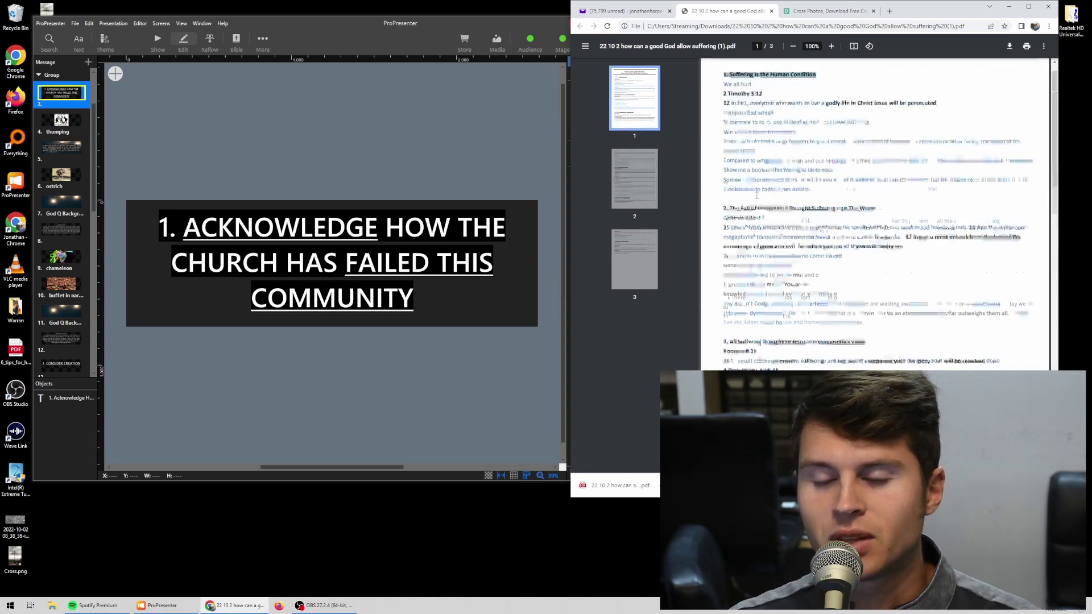
{"action": "scroll", "coordinate": [757, 193], "scroll_direction": "up", "scroll_amount": 1}
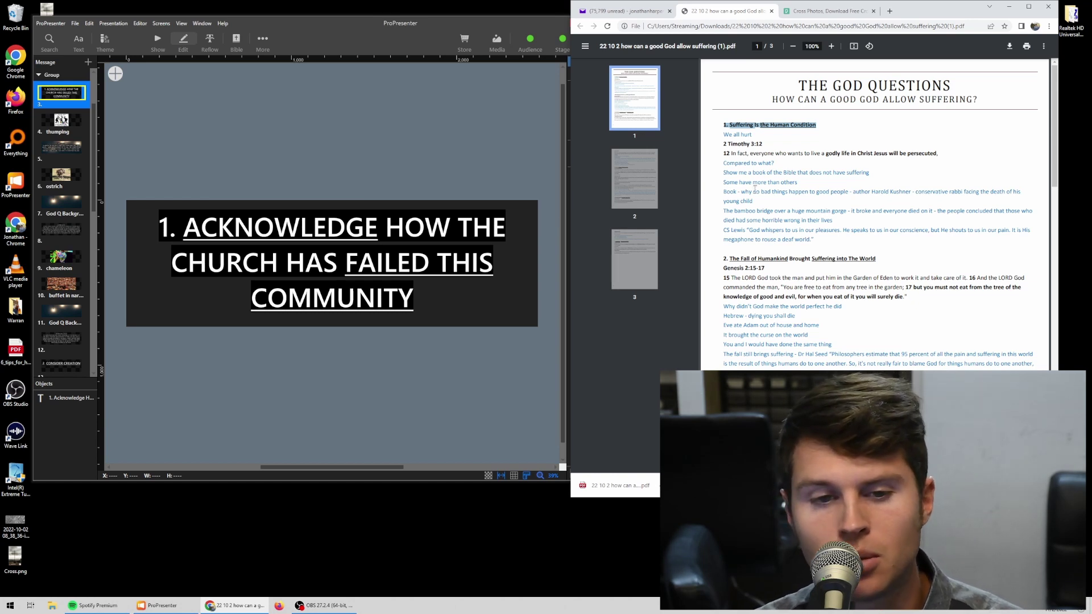
{"action": "right_click", "coordinate": [785, 129]}
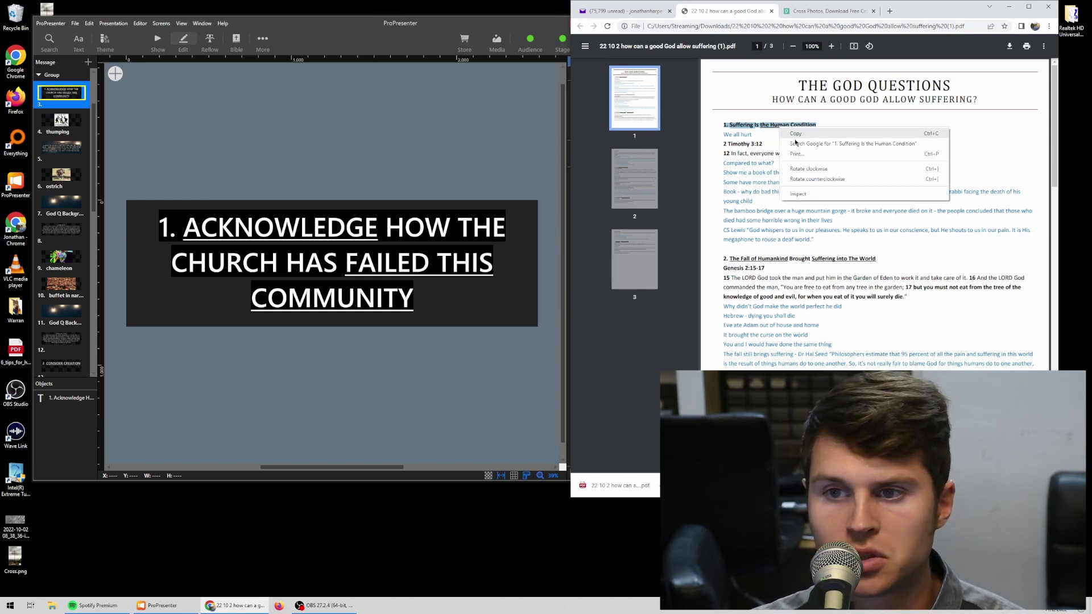
{"action": "left_click", "coordinate": [796, 133]}
- In ProPresenter, replace all text on the "Acknowledge" slide with the copied heading, pasted to match the existing style
{"action": "left_click", "coordinate": [416, 239]}
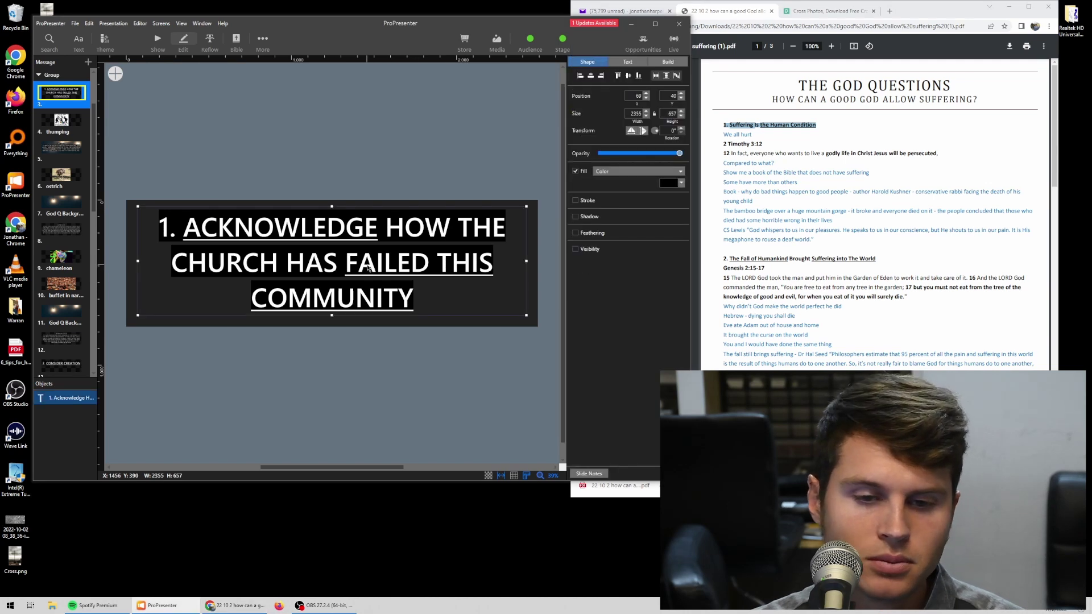
{"action": "left_click_drag", "start_coordinate": [432, 292], "coordinate": [154, 228]}
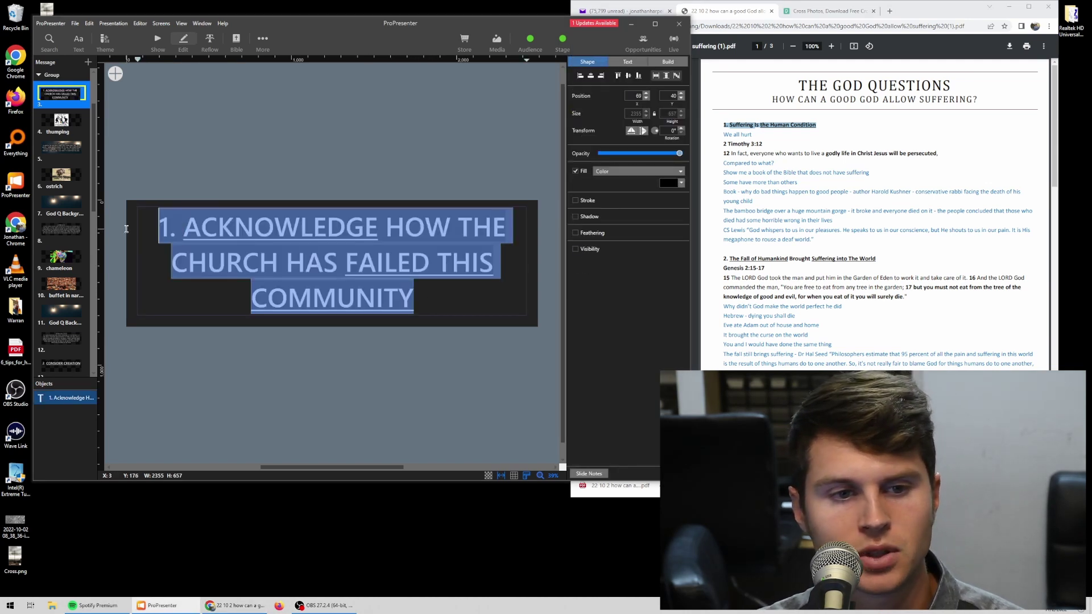
{"action": "right_click", "coordinate": [311, 238]}
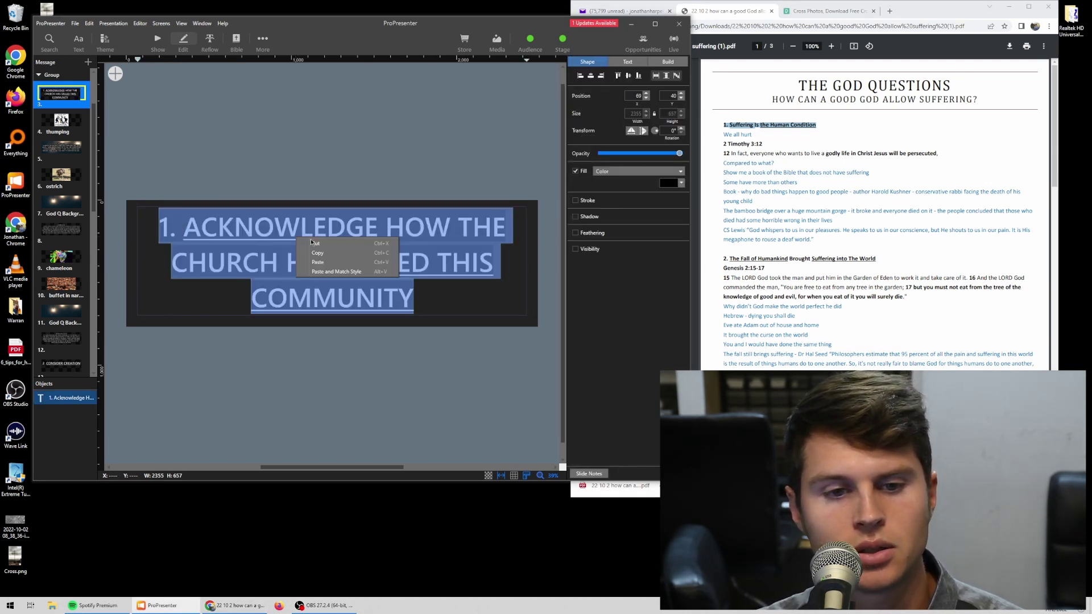
{"action": "left_click", "coordinate": [331, 271]}
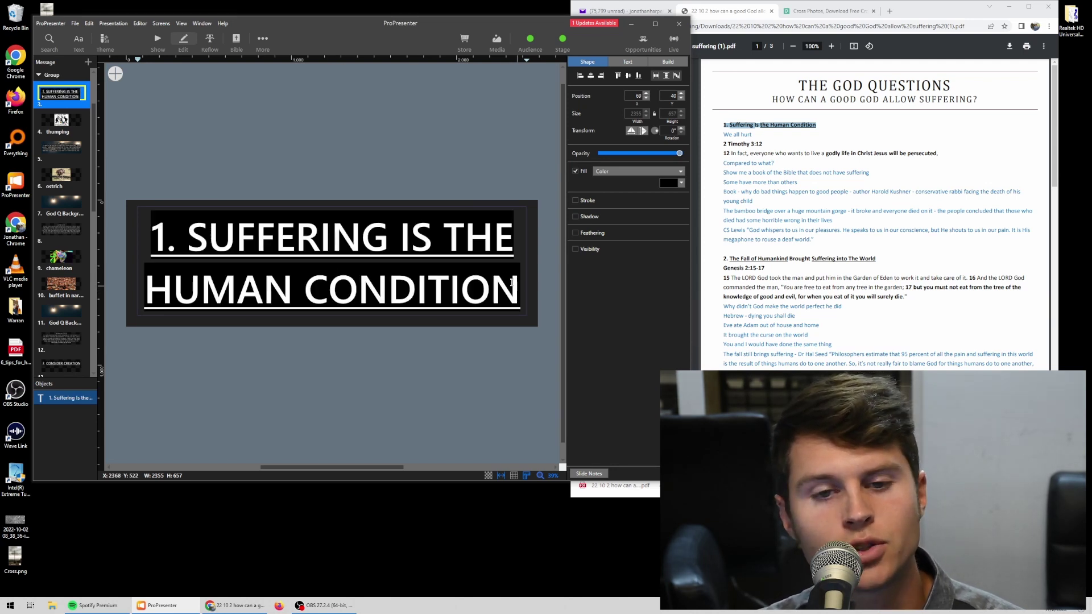
- Remove the underline from "1. Suffering Is" in the slide heading, leaving "the Human Condition" underlined as in the notes
{"action": "left_click", "coordinate": [785, 155]}
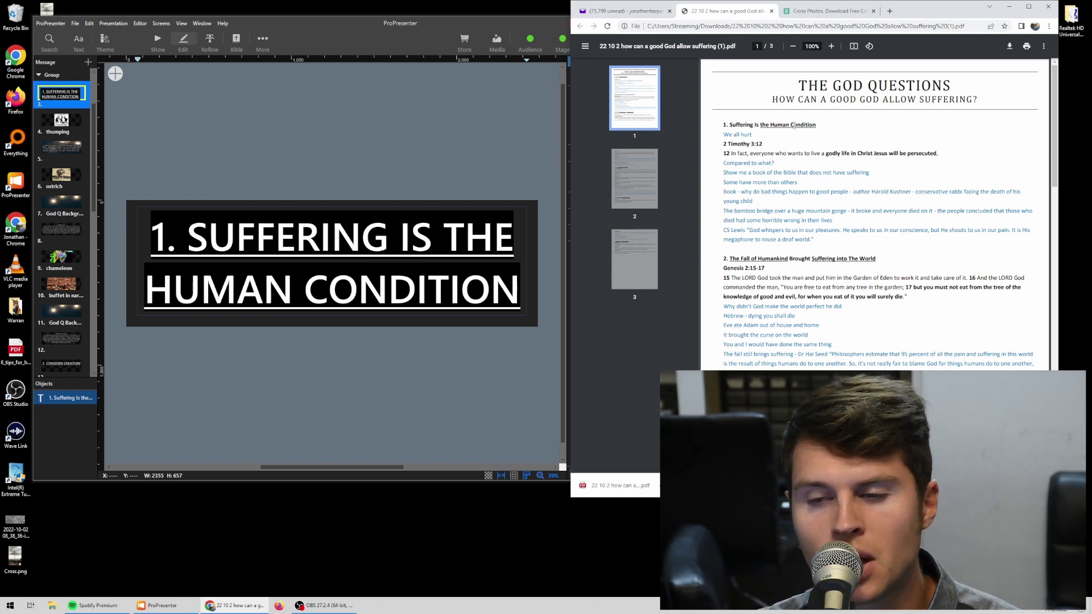
{"action": "left_click", "coordinate": [454, 251]}
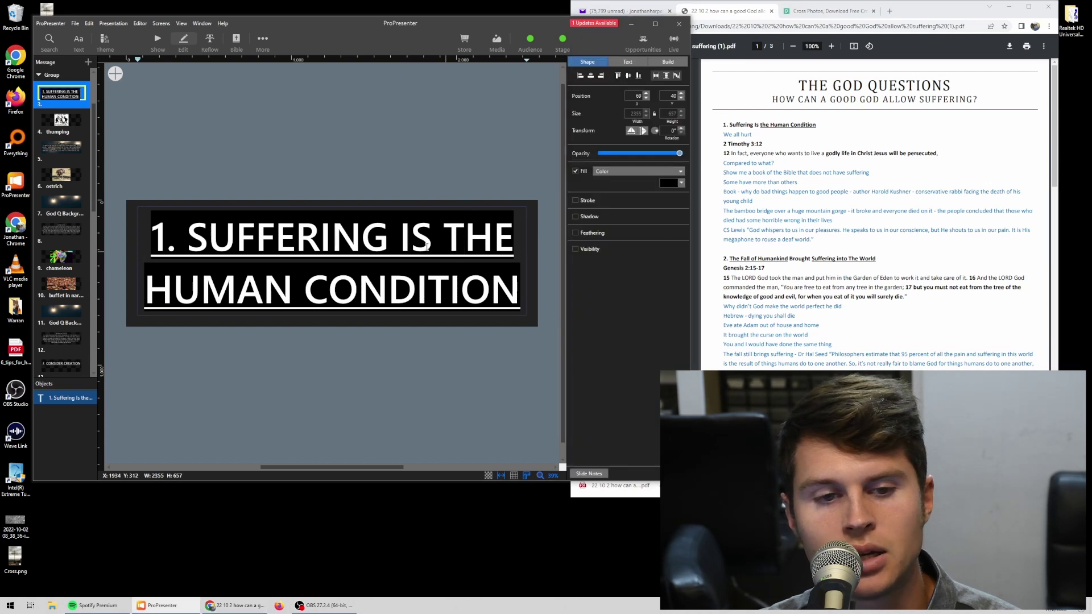
{"action": "left_click", "coordinate": [440, 247]}
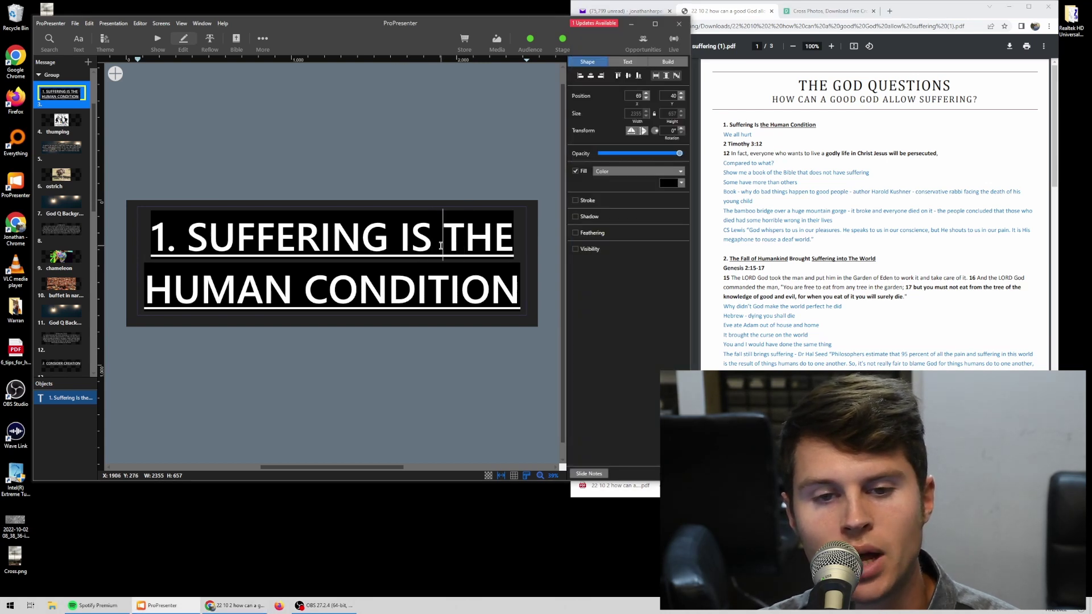
{"action": "left_click_drag", "start_coordinate": [441, 247], "coordinate": [171, 253]}
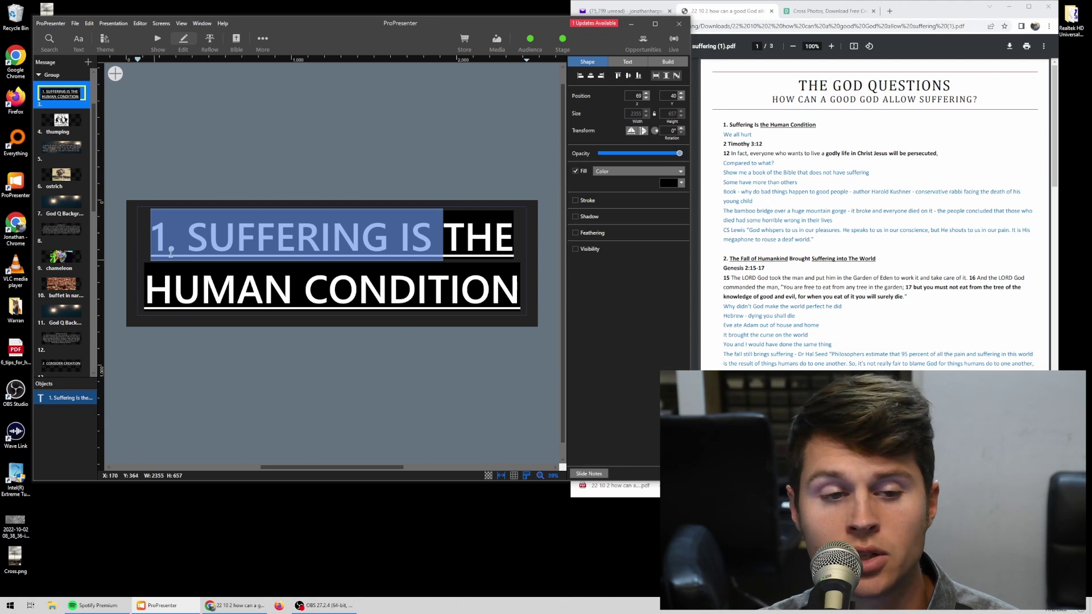
{"action": "left_click", "coordinate": [628, 62]}
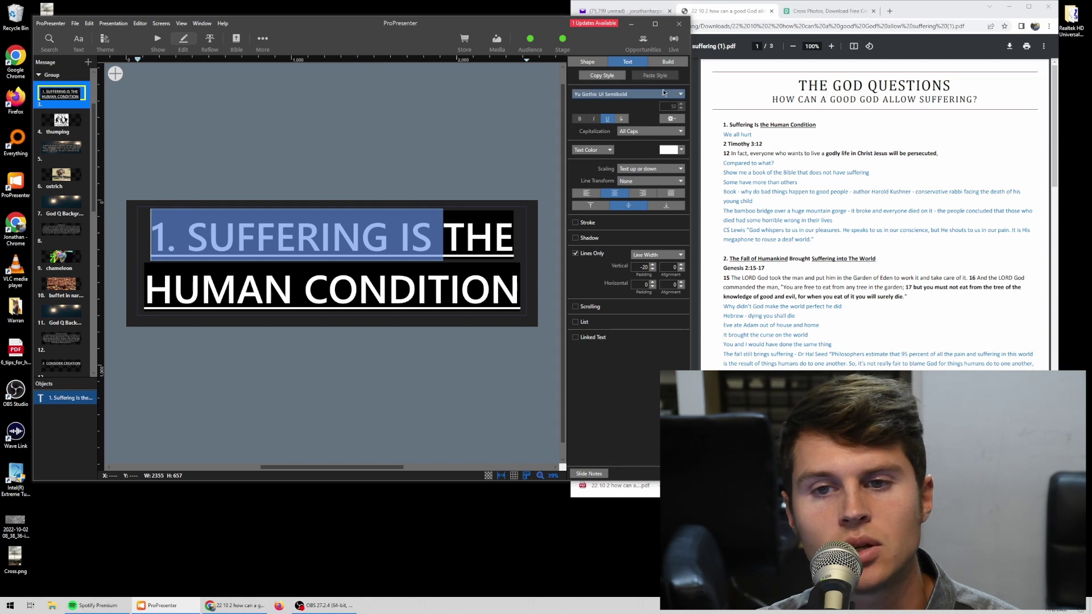
{"action": "left_click", "coordinate": [605, 119]}
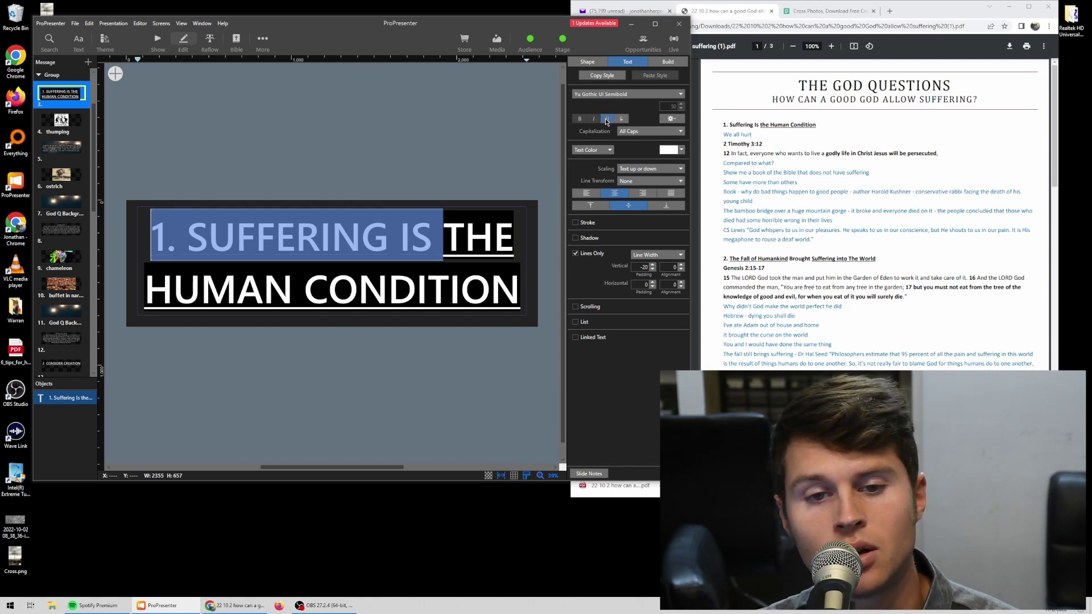
{"action": "left_click", "coordinate": [418, 130]}
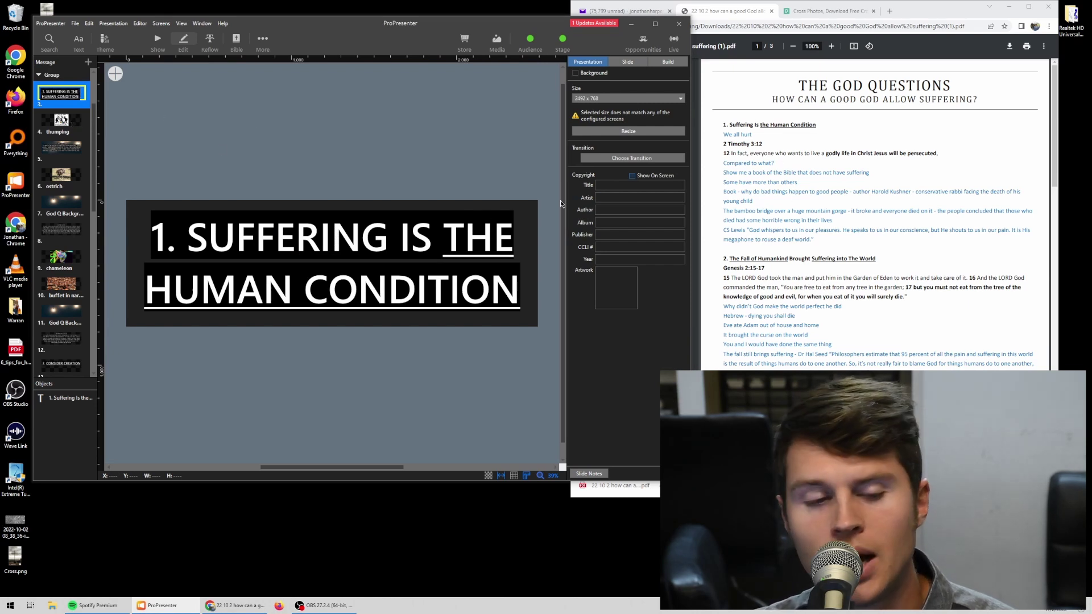
{"action": "left_click", "coordinate": [63, 147]}
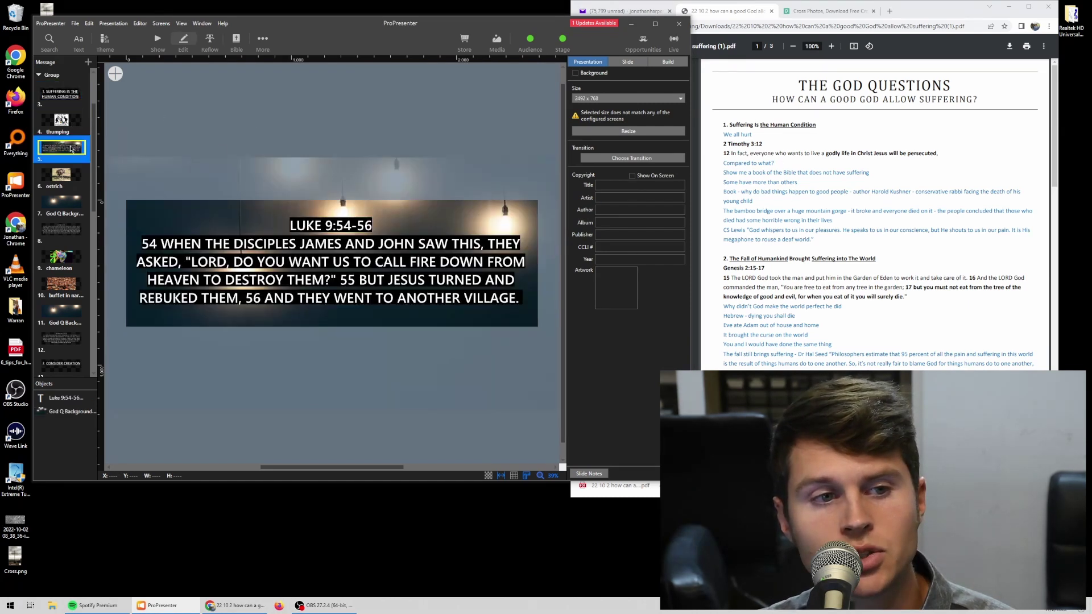
{"action": "left_click", "coordinate": [313, 249]}
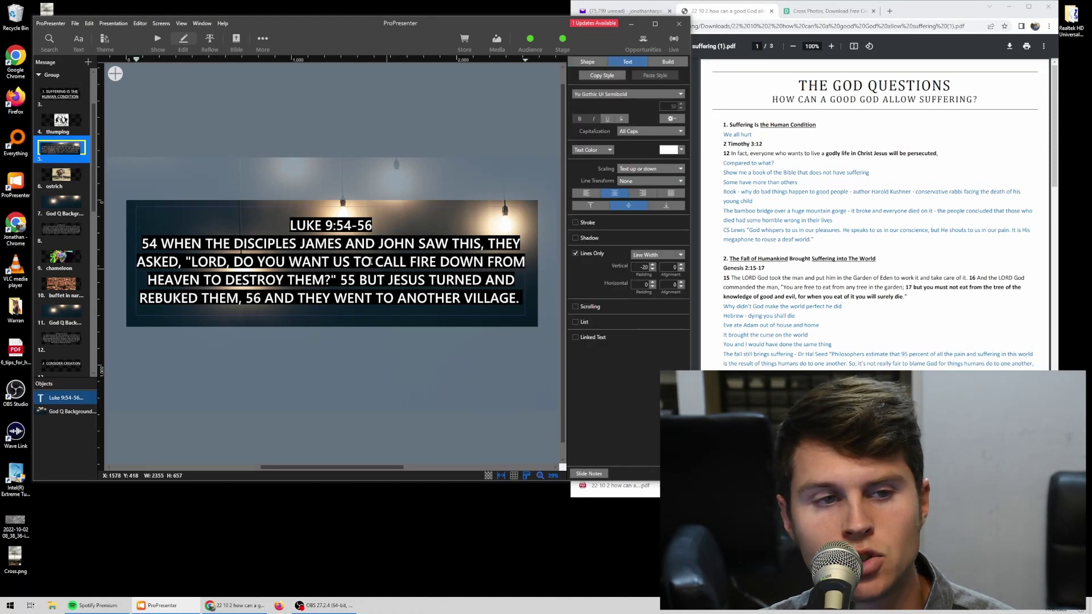
{"action": "left_click", "coordinate": [67, 128]}
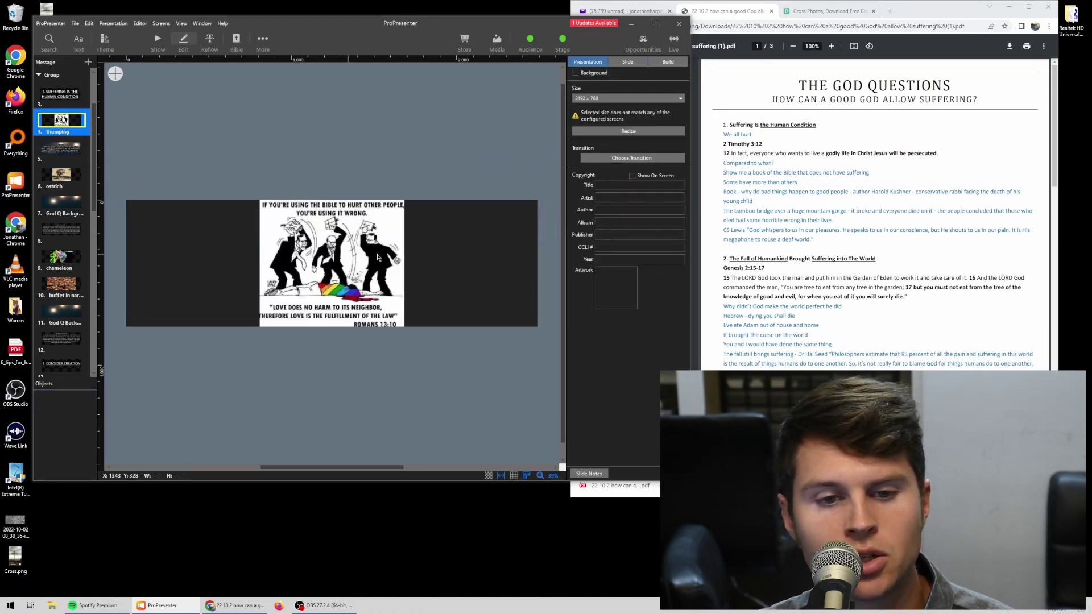
{"action": "right_click", "coordinate": [377, 258]}
{"action": "left_click", "coordinate": [432, 245]}
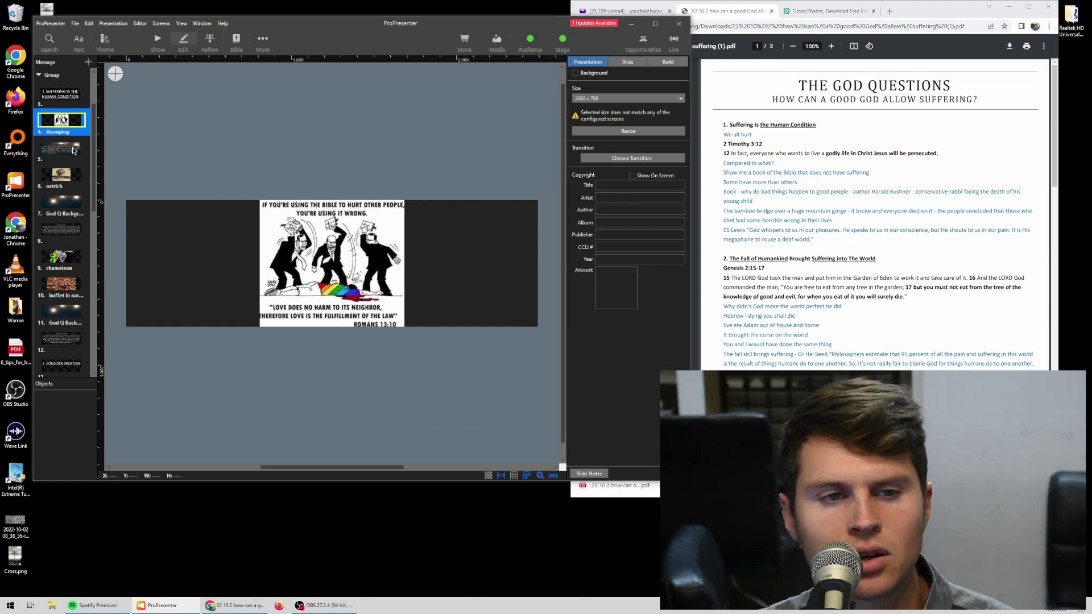
- Select the Luke 9:54-56 slide, and copy the 2 Timothy 3:12 reference and verse from the sermon notes PDF
{"action": "left_click", "coordinate": [73, 151]}
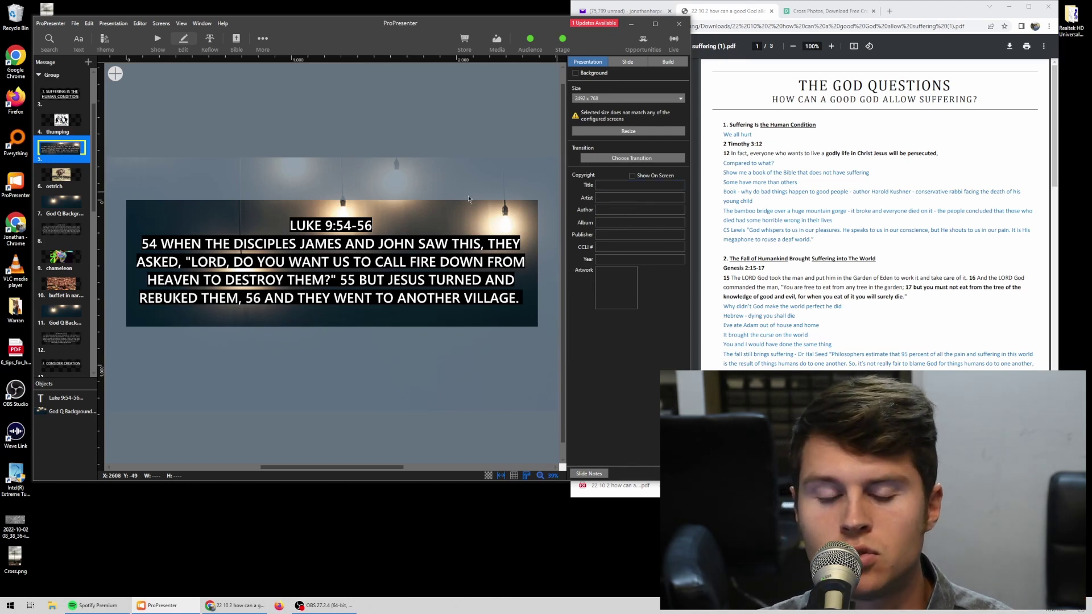
{"action": "left_click", "coordinate": [867, 155]}
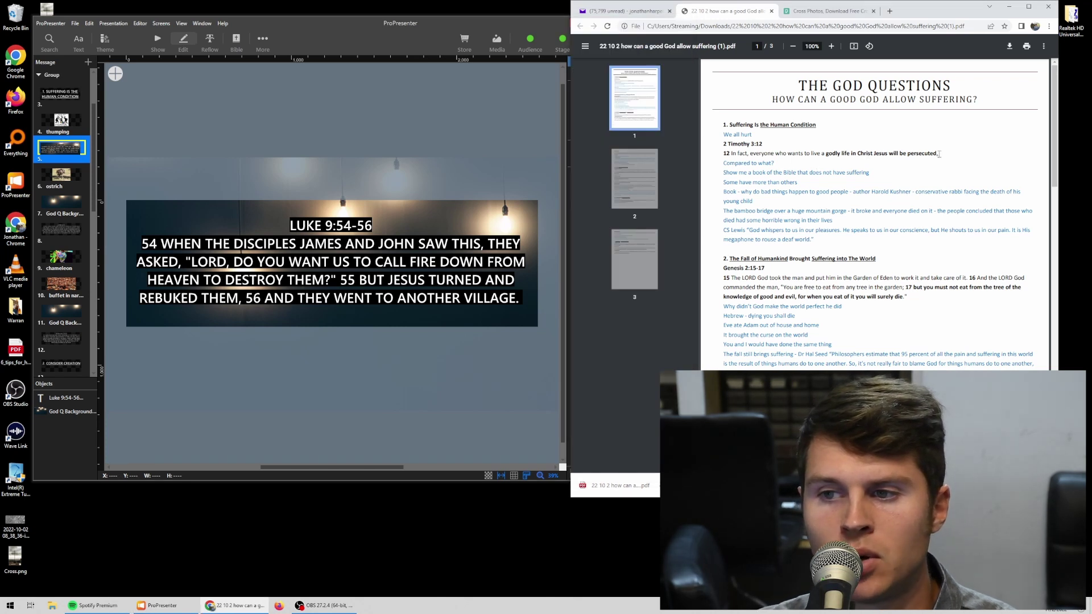
{"action": "left_click_drag", "start_coordinate": [939, 154], "coordinate": [720, 145]}
{"action": "key", "text": "ctrl+c"}
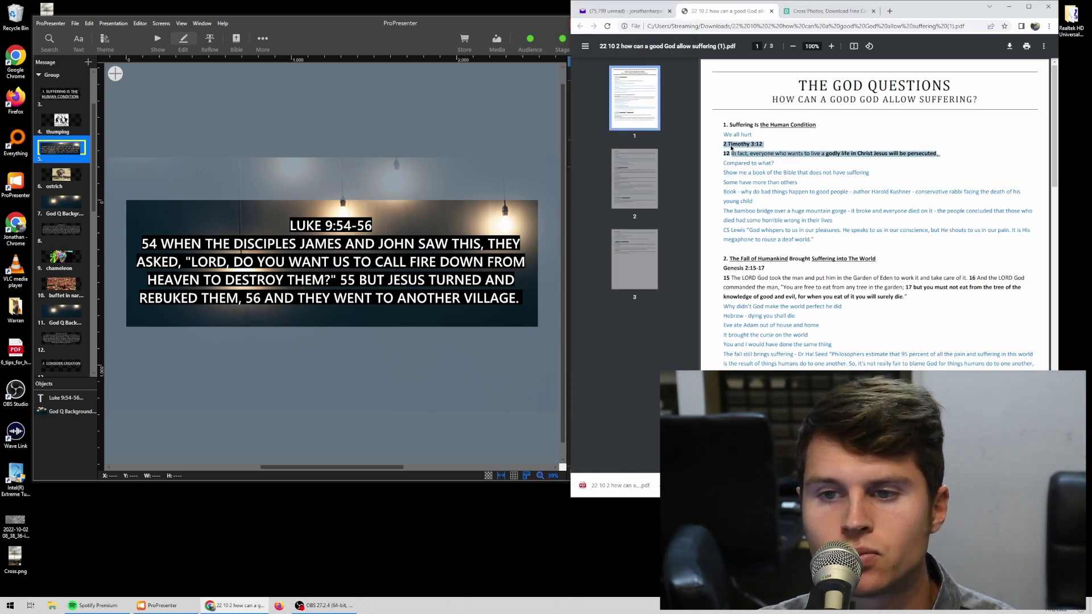
{"action": "right_click", "coordinate": [731, 148]}
{"action": "left_click", "coordinate": [746, 155]}
- In ProPresenter, replace all text on the Luke 9:54-56 slide with the copied 2 Timothy 3:12 passage, matching the existing style
{"action": "left_click", "coordinate": [370, 227]}
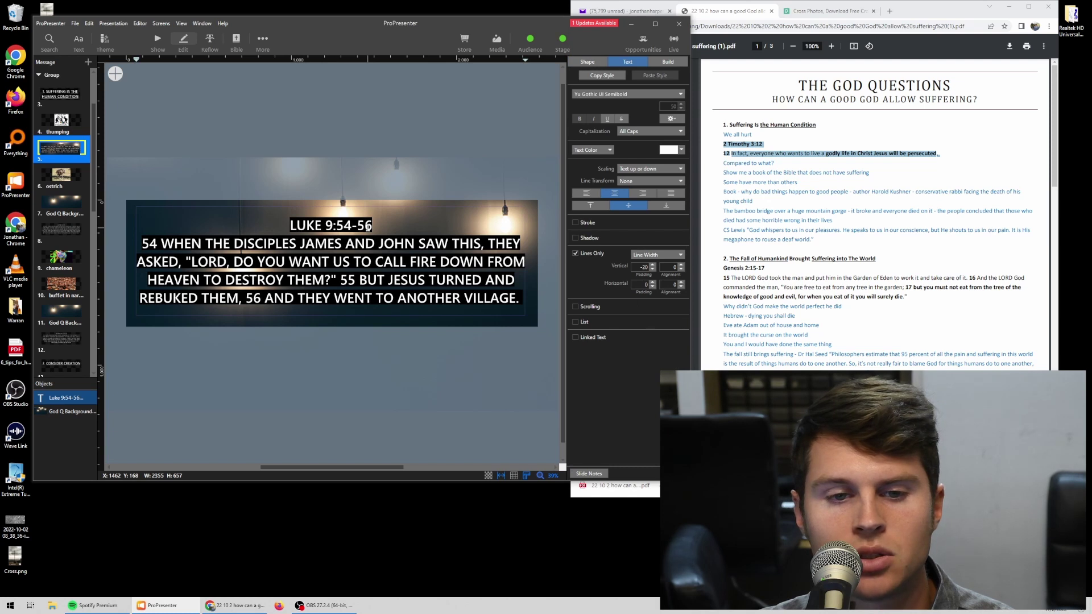
{"action": "double_click", "coordinate": [368, 226]}
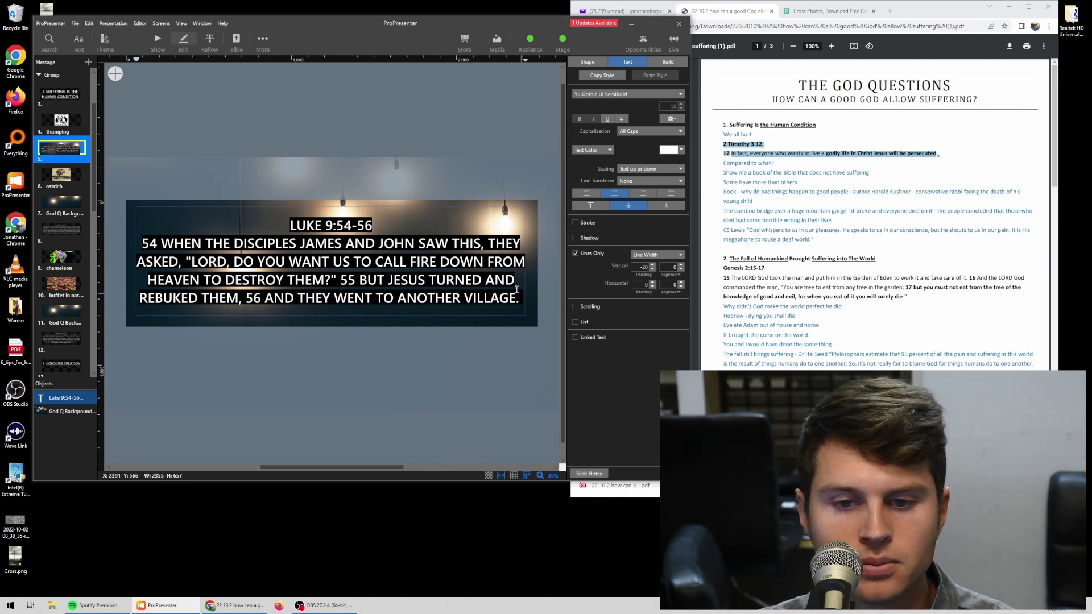
{"action": "key", "text": "ctrl+a"}
{"action": "right_click", "coordinate": [347, 252]}
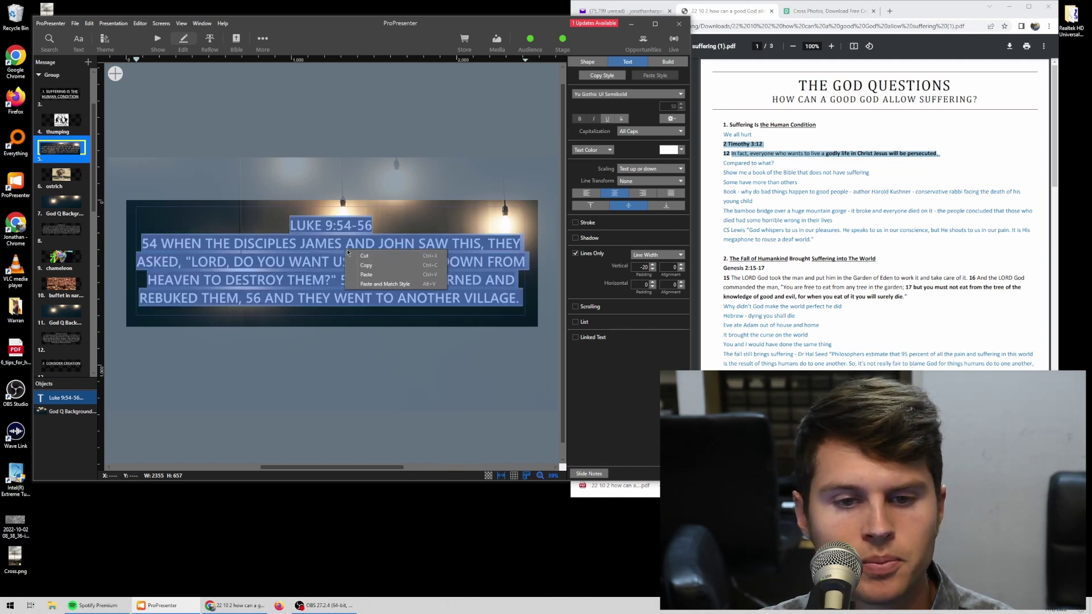
{"action": "left_click", "coordinate": [392, 286]}
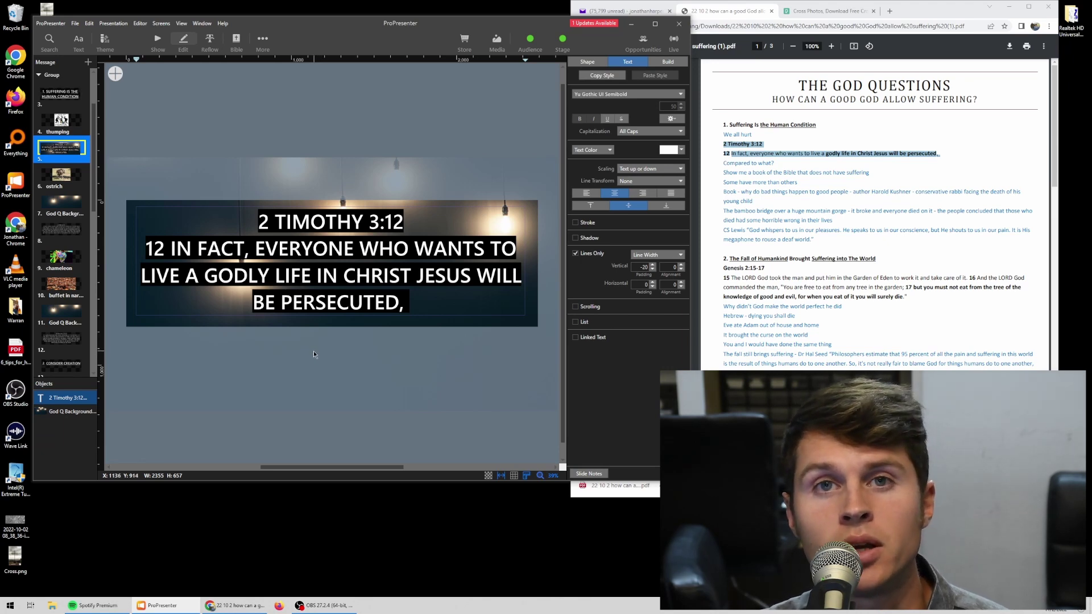
- Return to the slide overview and delete the ostrich and chameleon picture slides from the Message presentation
{"action": "key", "text": "ctrl+1"}
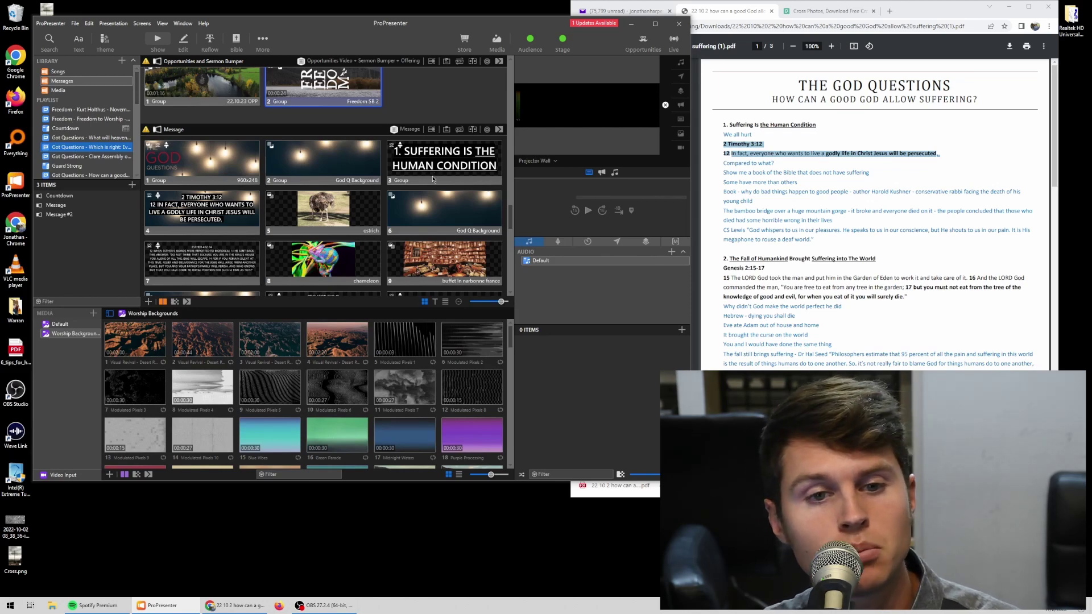
{"action": "right_click", "coordinate": [331, 211]}
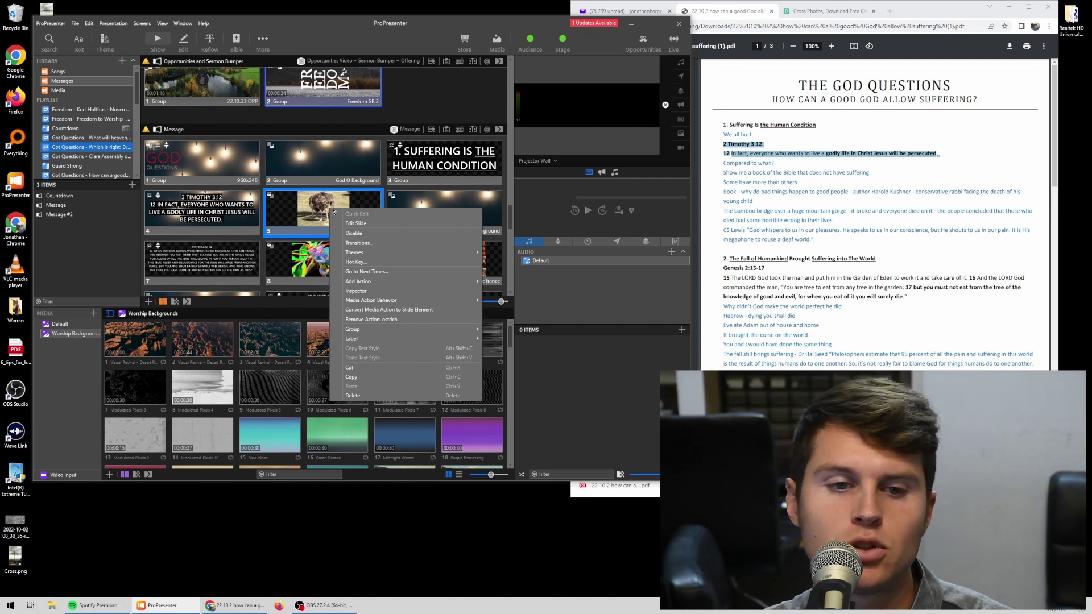
{"action": "left_click", "coordinate": [369, 394]}
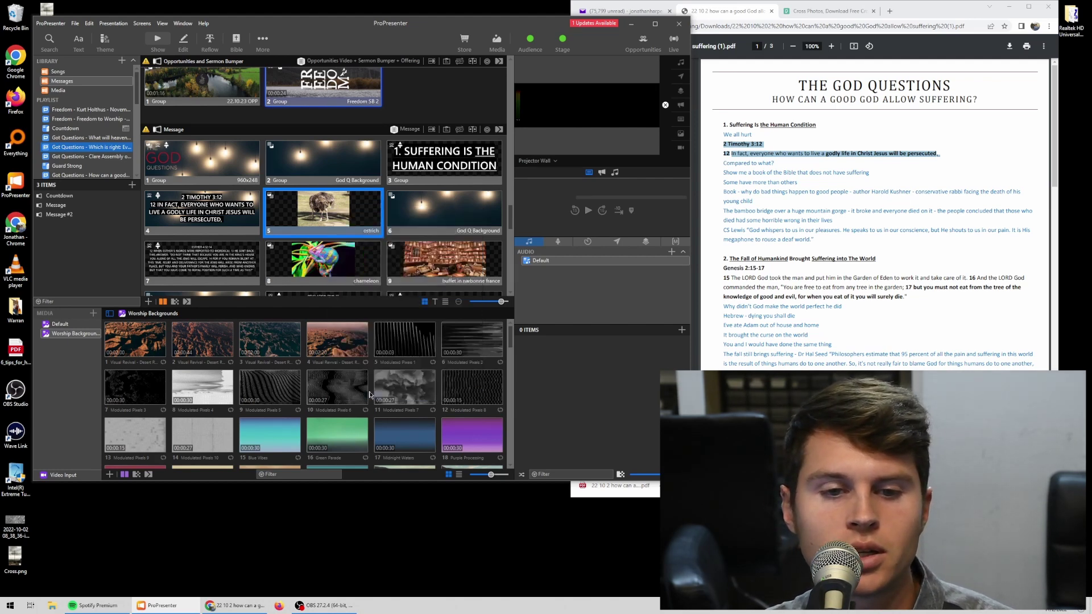
{"action": "scroll", "coordinate": [319, 230], "scroll_direction": "down", "scroll_amount": 3}
{"action": "right_click", "coordinate": [212, 174]}
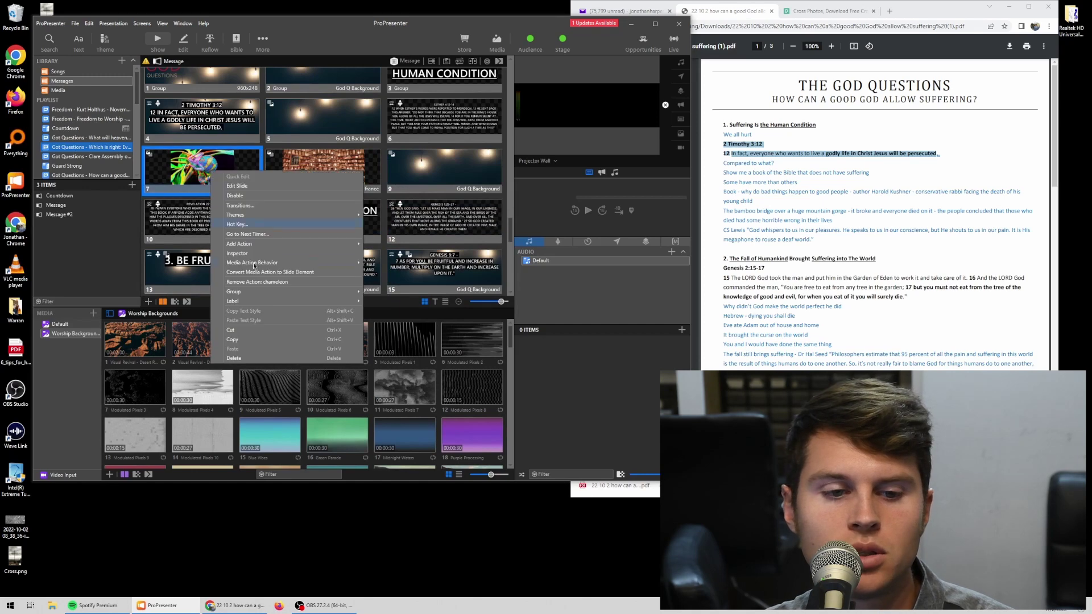
{"action": "left_click", "coordinate": [250, 358]}
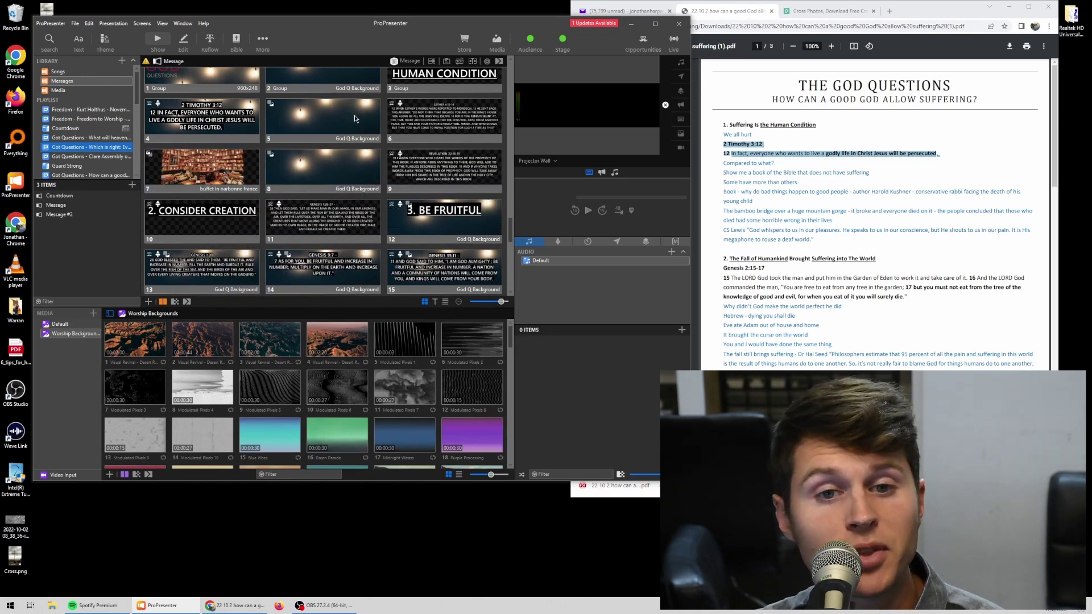
- Examine the media action behavior options of the blank God Q Background slide after the 2 Timothy 3:12 slide
{"action": "scroll", "coordinate": [355, 118], "scroll_direction": "up", "scroll_amount": 3}
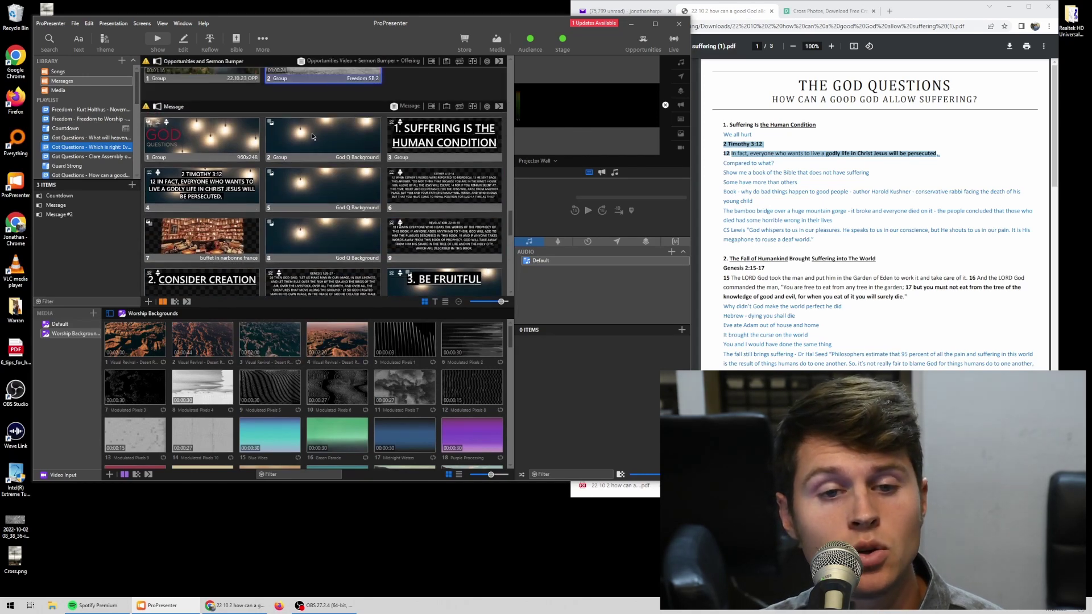
{"action": "right_click", "coordinate": [333, 179]}
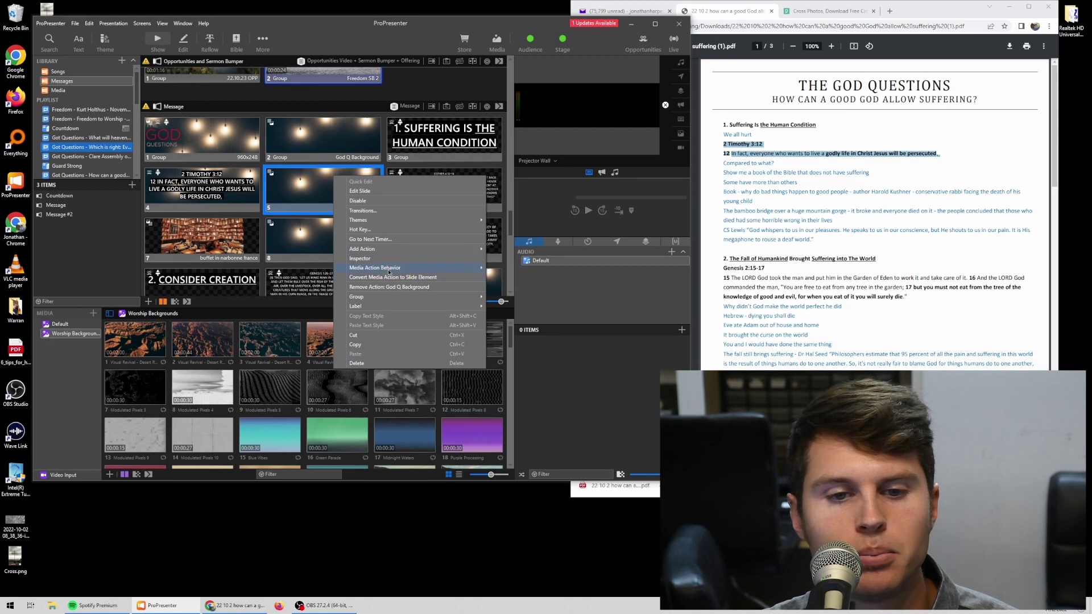
{"action": "mouse_move", "coordinate": [392, 269]}
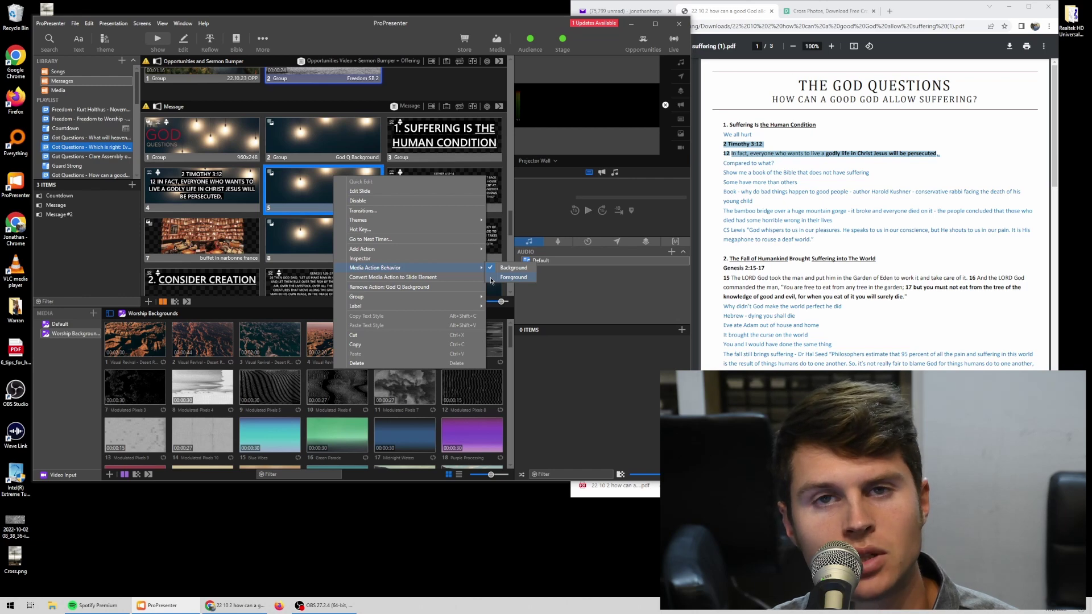
{"action": "left_click", "coordinate": [609, 292]}
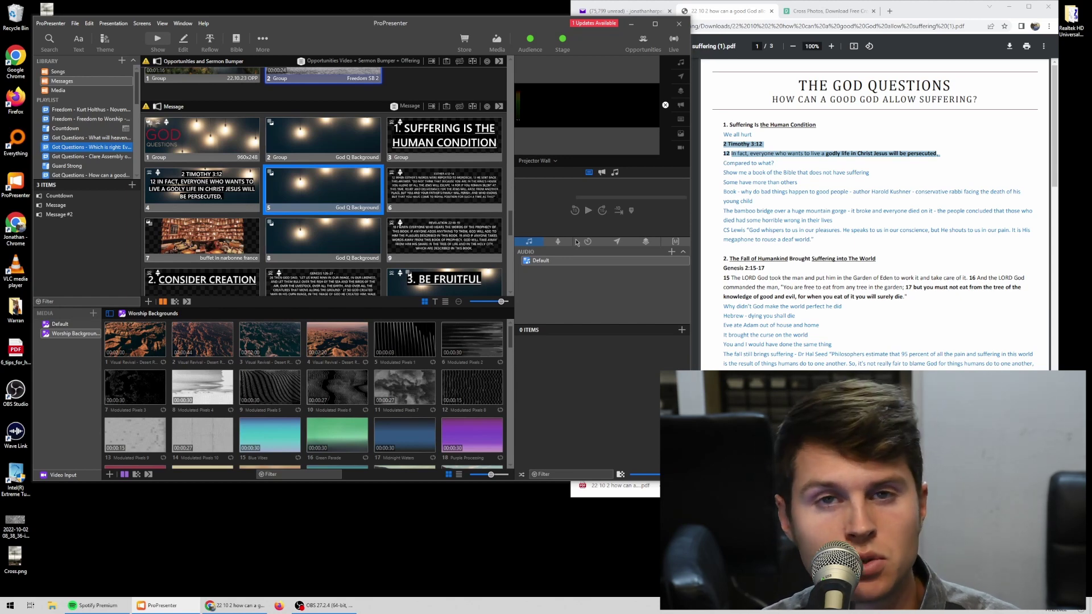
- Show the blank God Q Background slide live, followed by the Esther 4:12-14 slide, to preview the verse over the background
{"action": "scroll", "coordinate": [338, 223], "scroll_direction": "down", "scroll_amount": 2}
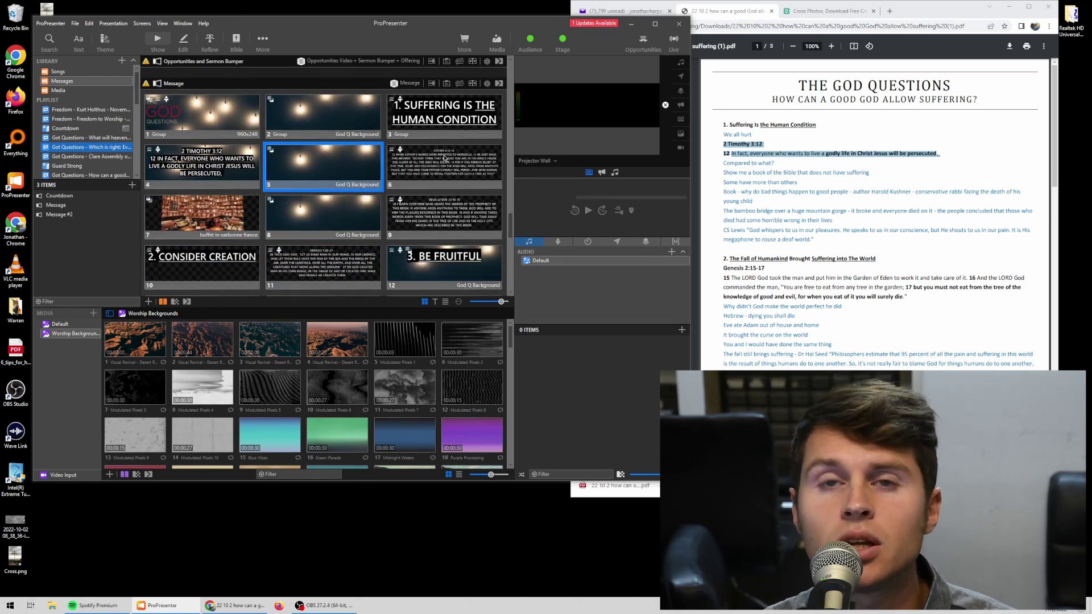
{"action": "left_click", "coordinate": [332, 160]}
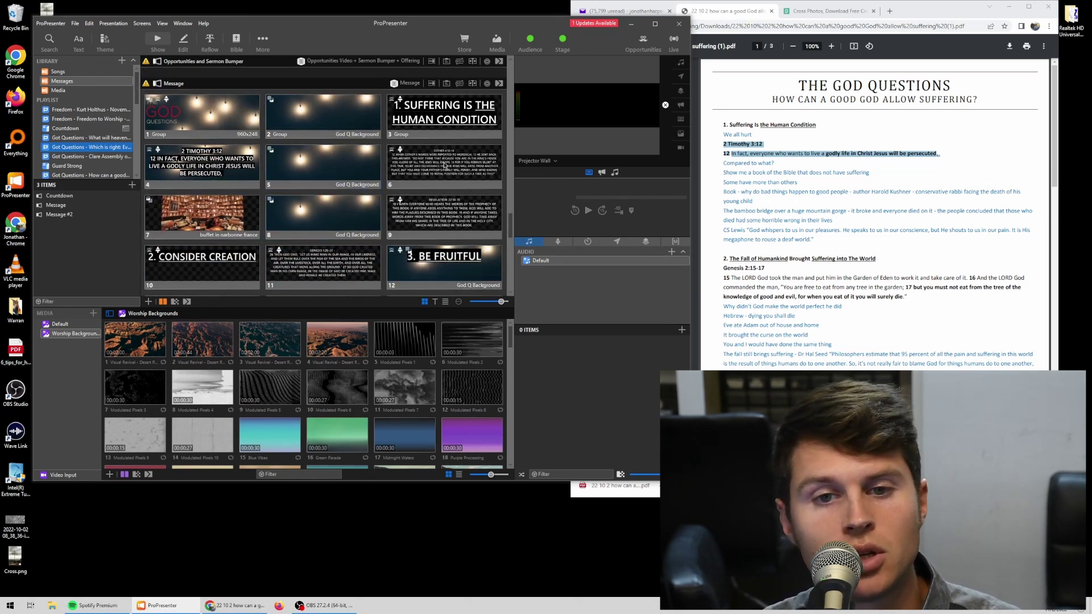
{"action": "left_click", "coordinate": [444, 172]}
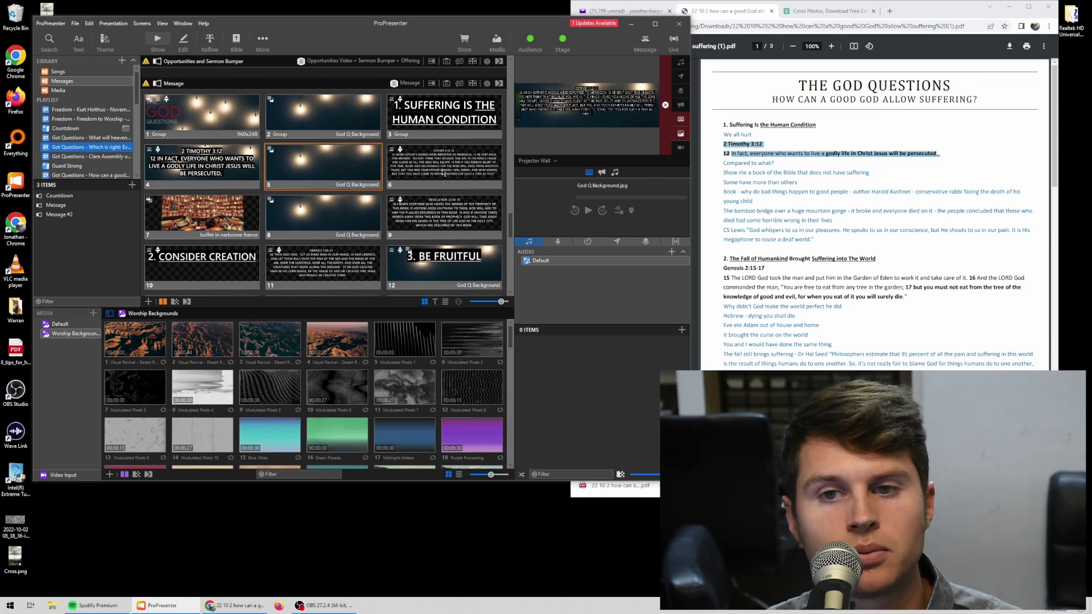
- Maximize the window and preview going straight from the buffet picture slide to the Revelation 22:18-19 slide, twice
{"action": "left_click", "coordinate": [655, 23]}
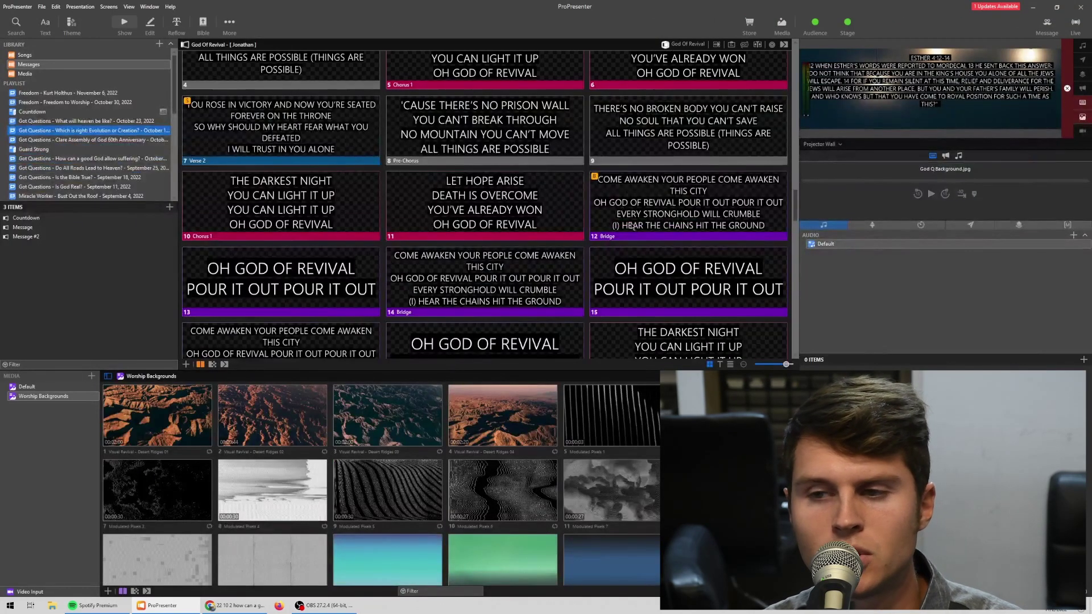
{"action": "scroll", "coordinate": [628, 231], "scroll_direction": "up", "scroll_amount": 5}
{"action": "scroll", "coordinate": [620, 242], "scroll_direction": "down", "scroll_amount": 15}
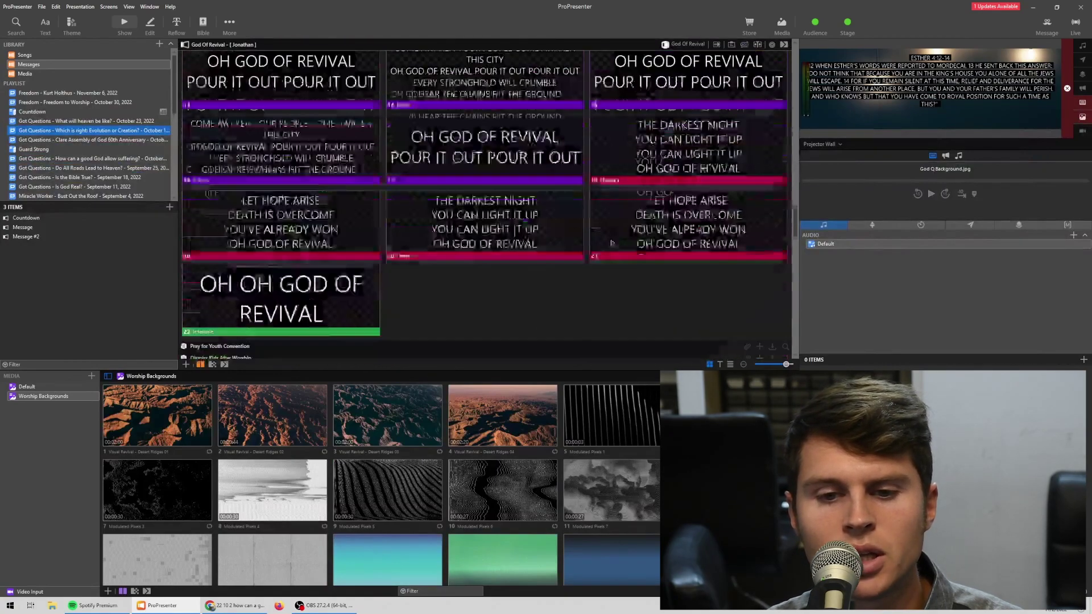
{"action": "scroll", "coordinate": [607, 244], "scroll_direction": "down", "scroll_amount": 4}
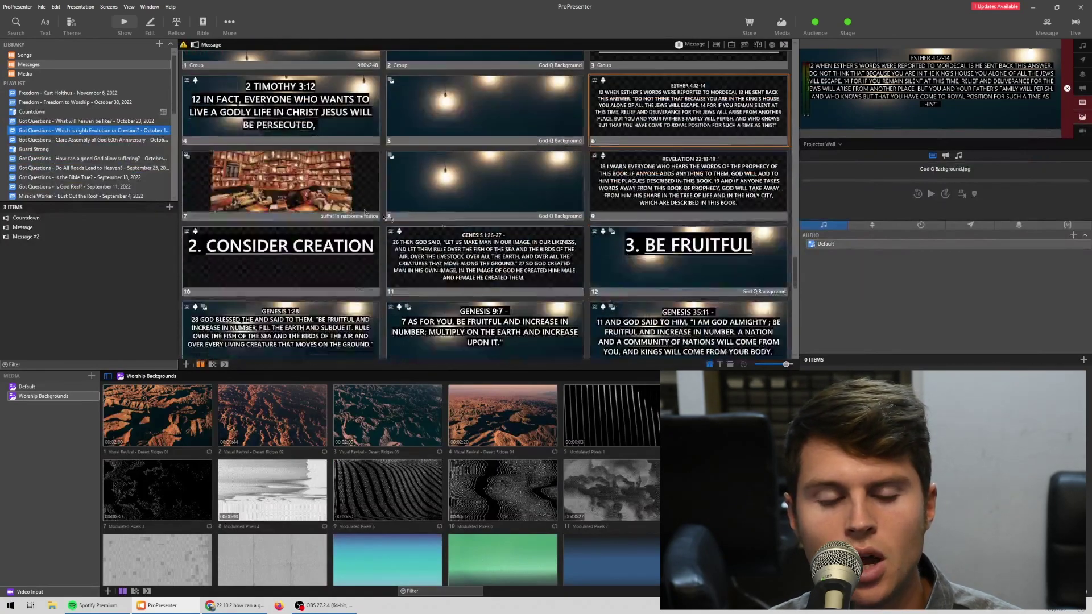
{"action": "left_click", "coordinate": [279, 170]}
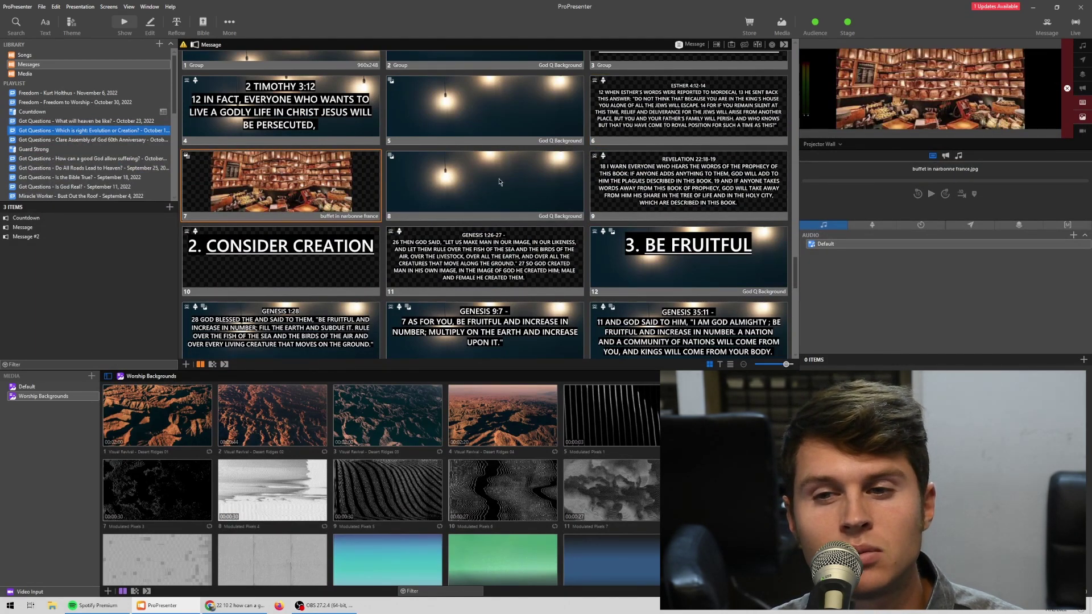
{"action": "left_click", "coordinate": [658, 176]}
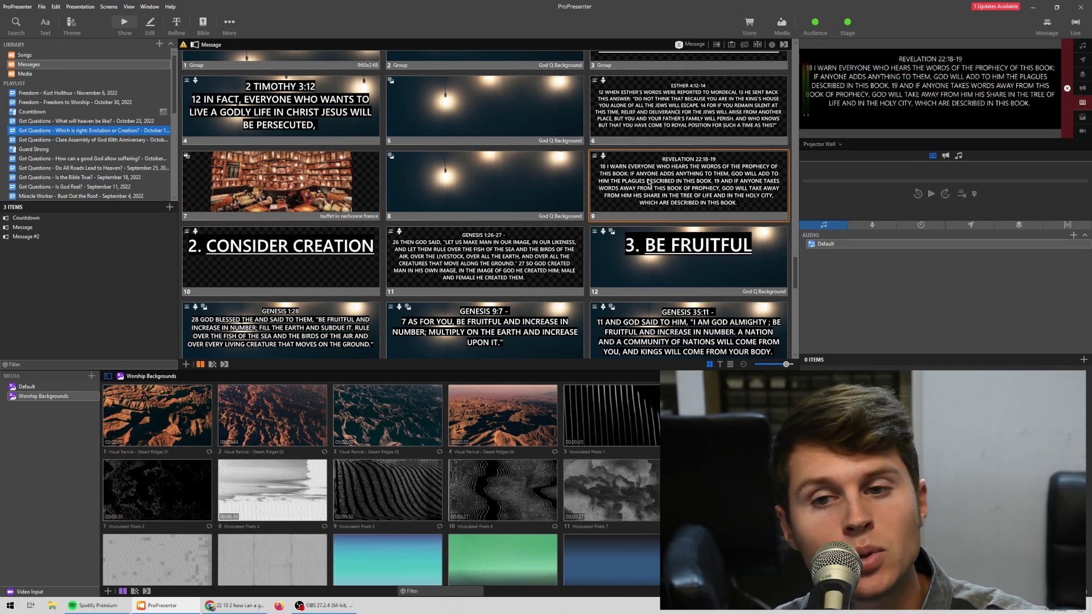
{"action": "left_click", "coordinate": [307, 185]}
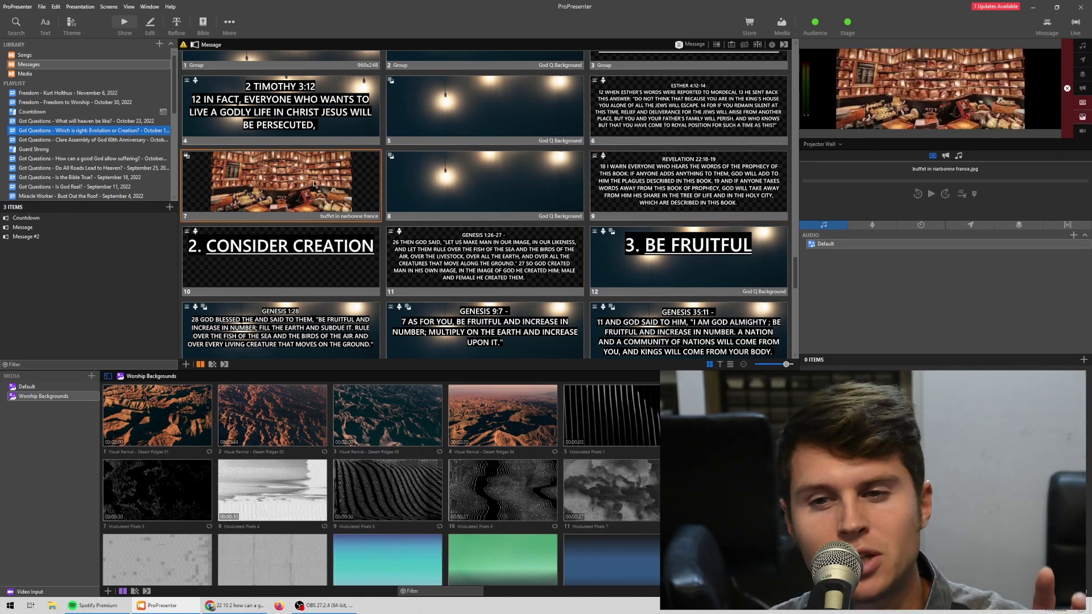
{"action": "left_click", "coordinate": [677, 174]}
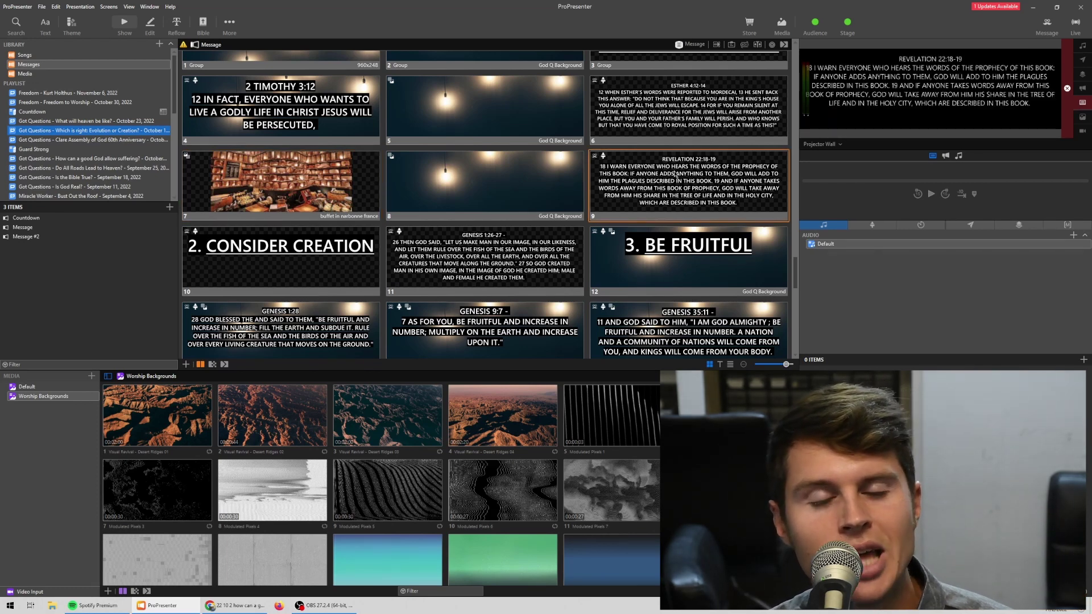
- Preview the buffet picture slide, the blank God Q Background slide and the Revelation 22:18-19 slide in sequence
{"action": "left_click", "coordinate": [328, 180]}
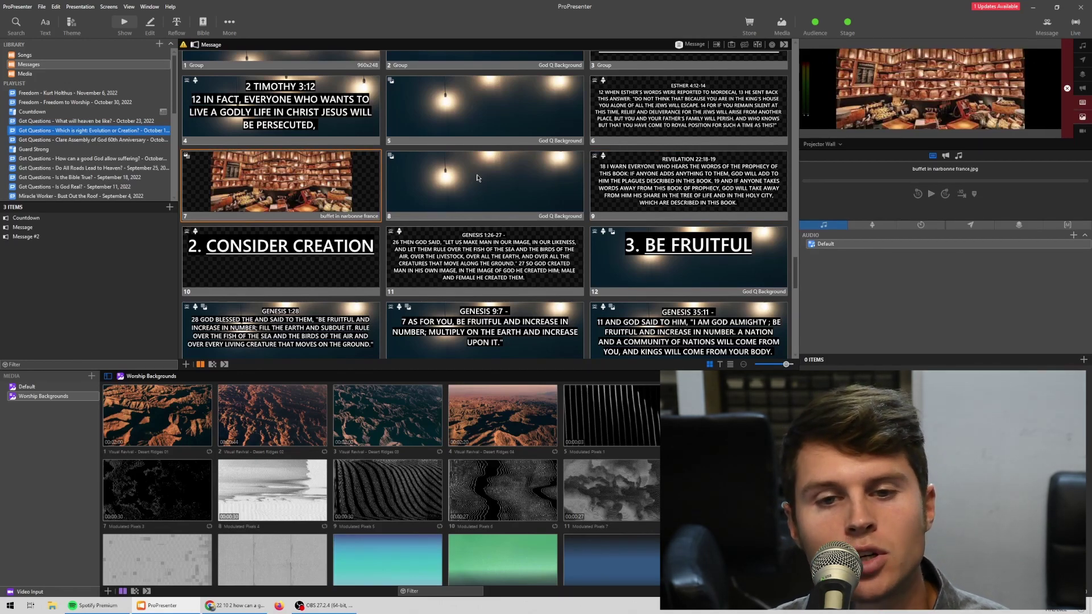
{"action": "left_click", "coordinate": [522, 193]}
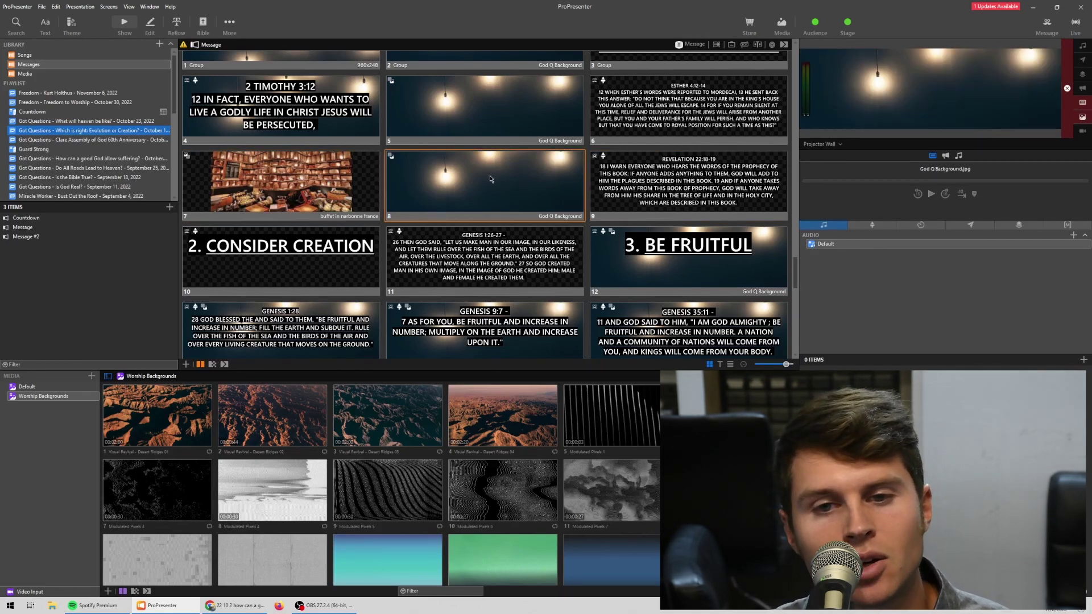
{"action": "left_click", "coordinate": [675, 181]}
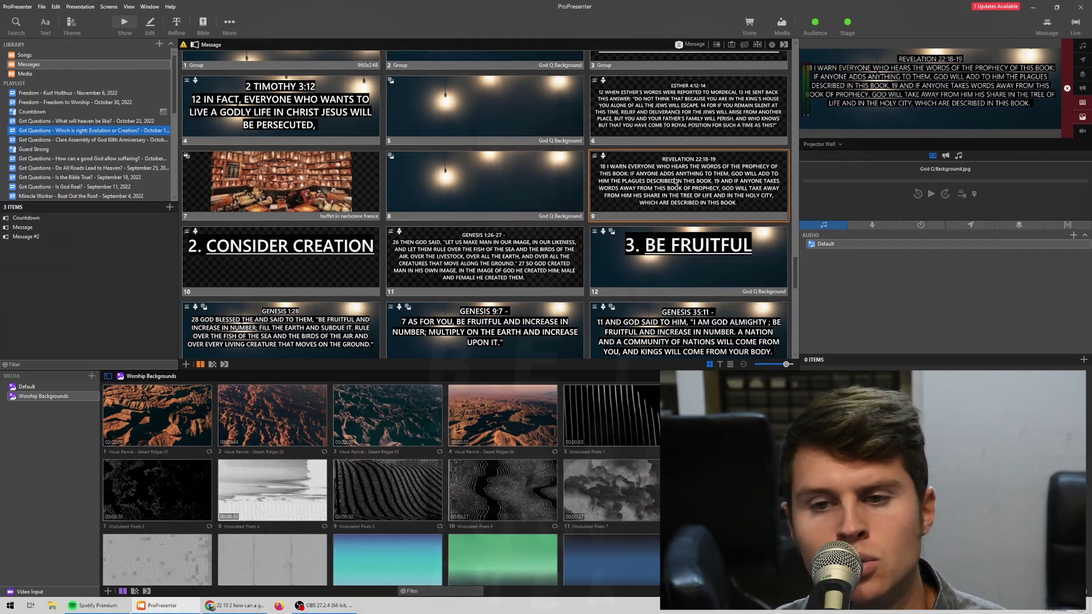